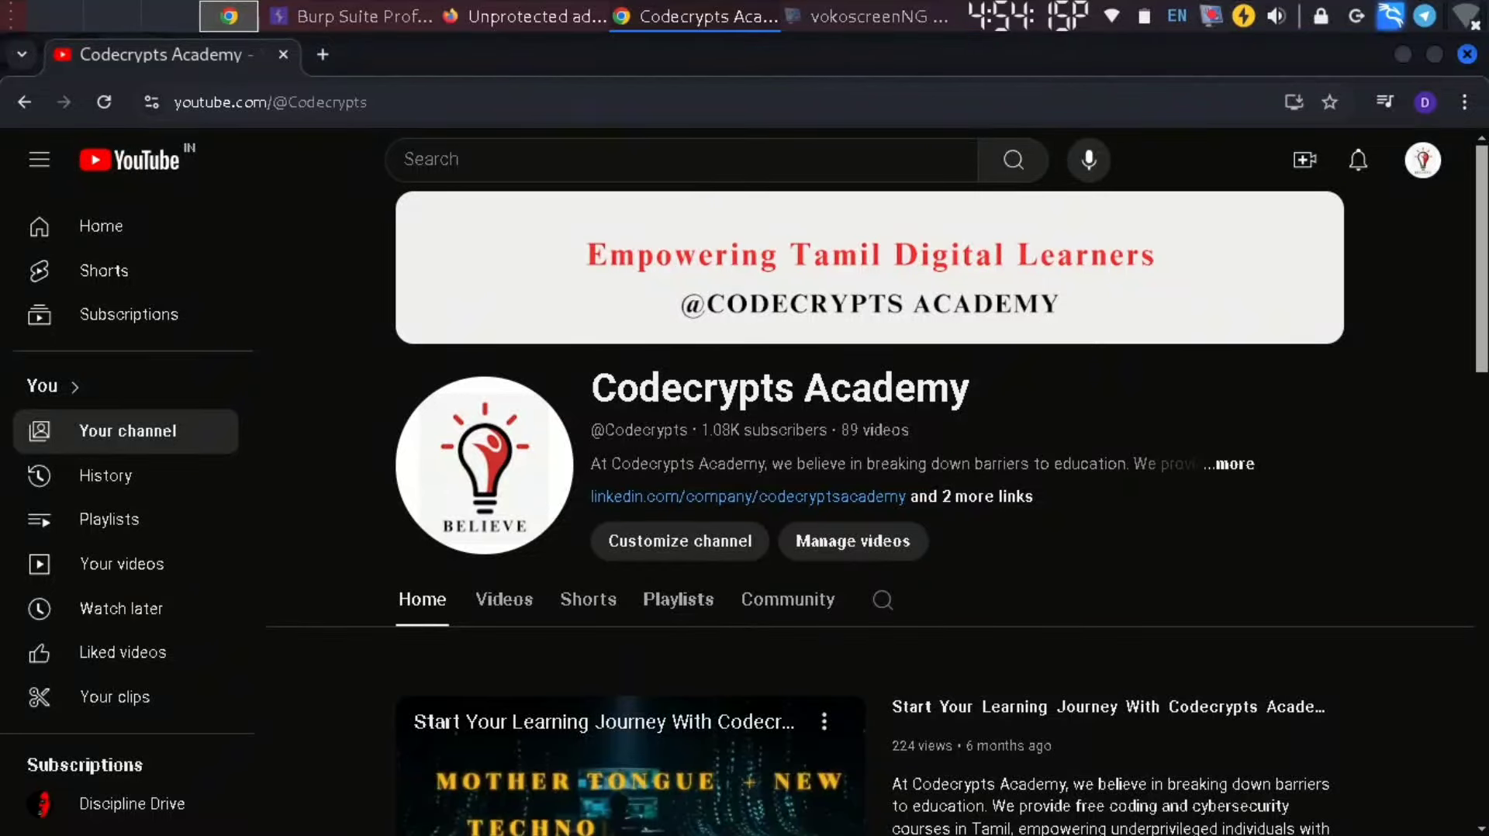
pyautogui.scroll(-7, 868, 504)
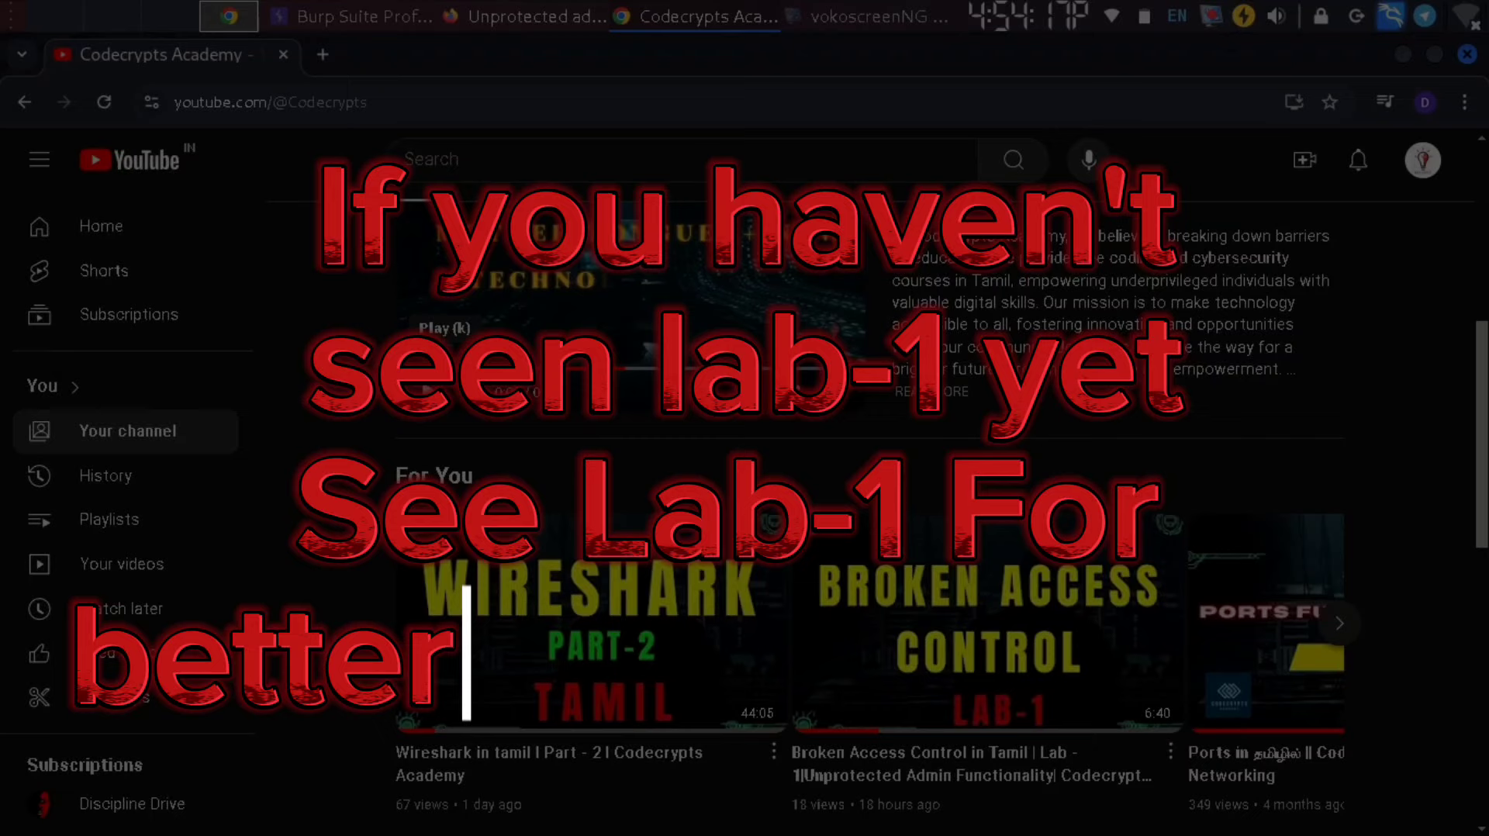
pyautogui.scroll(-1, 868, 504)
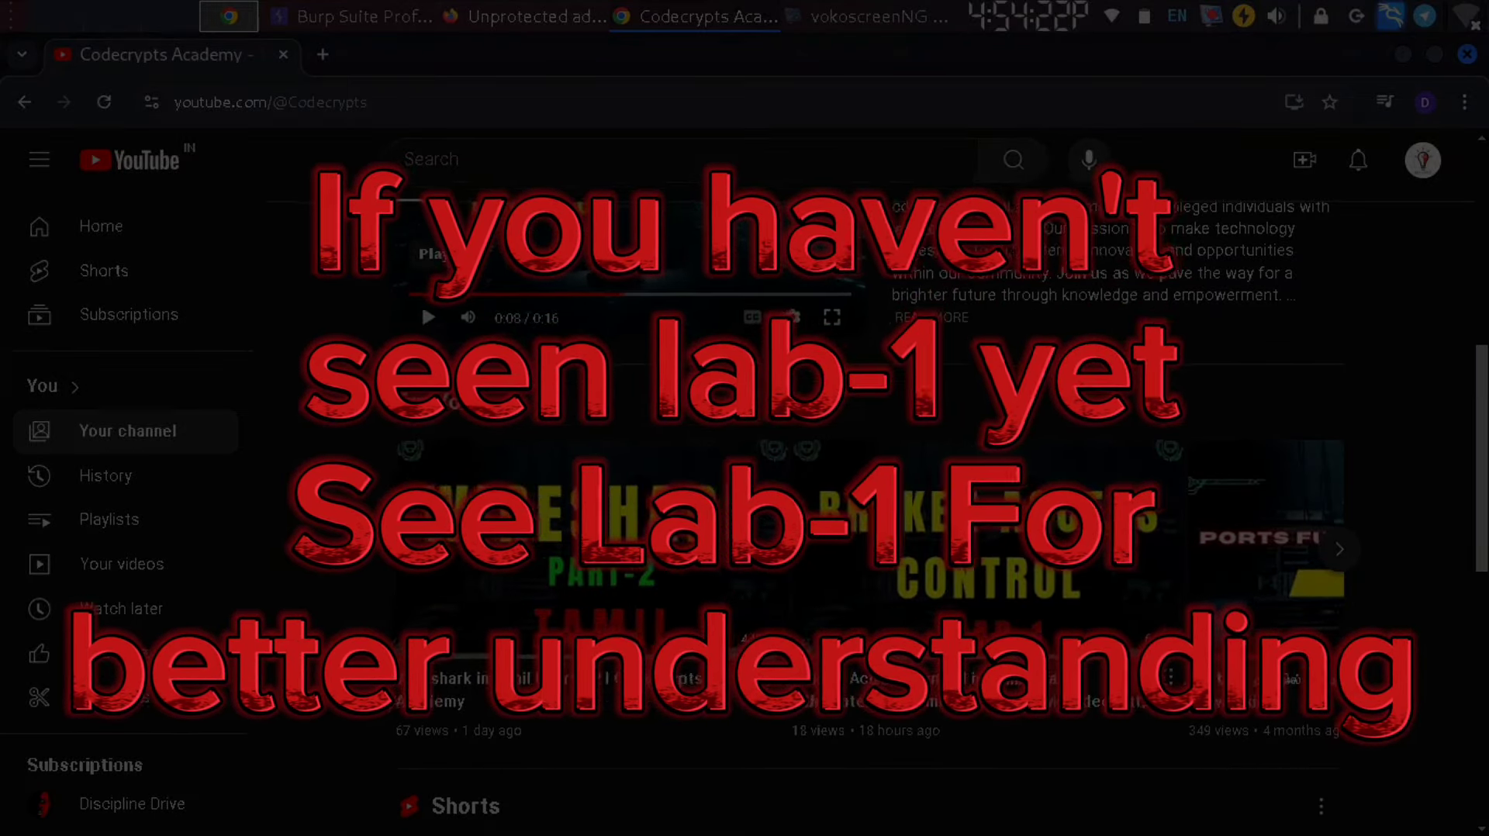
pyautogui.scroll(7, 869, 504)
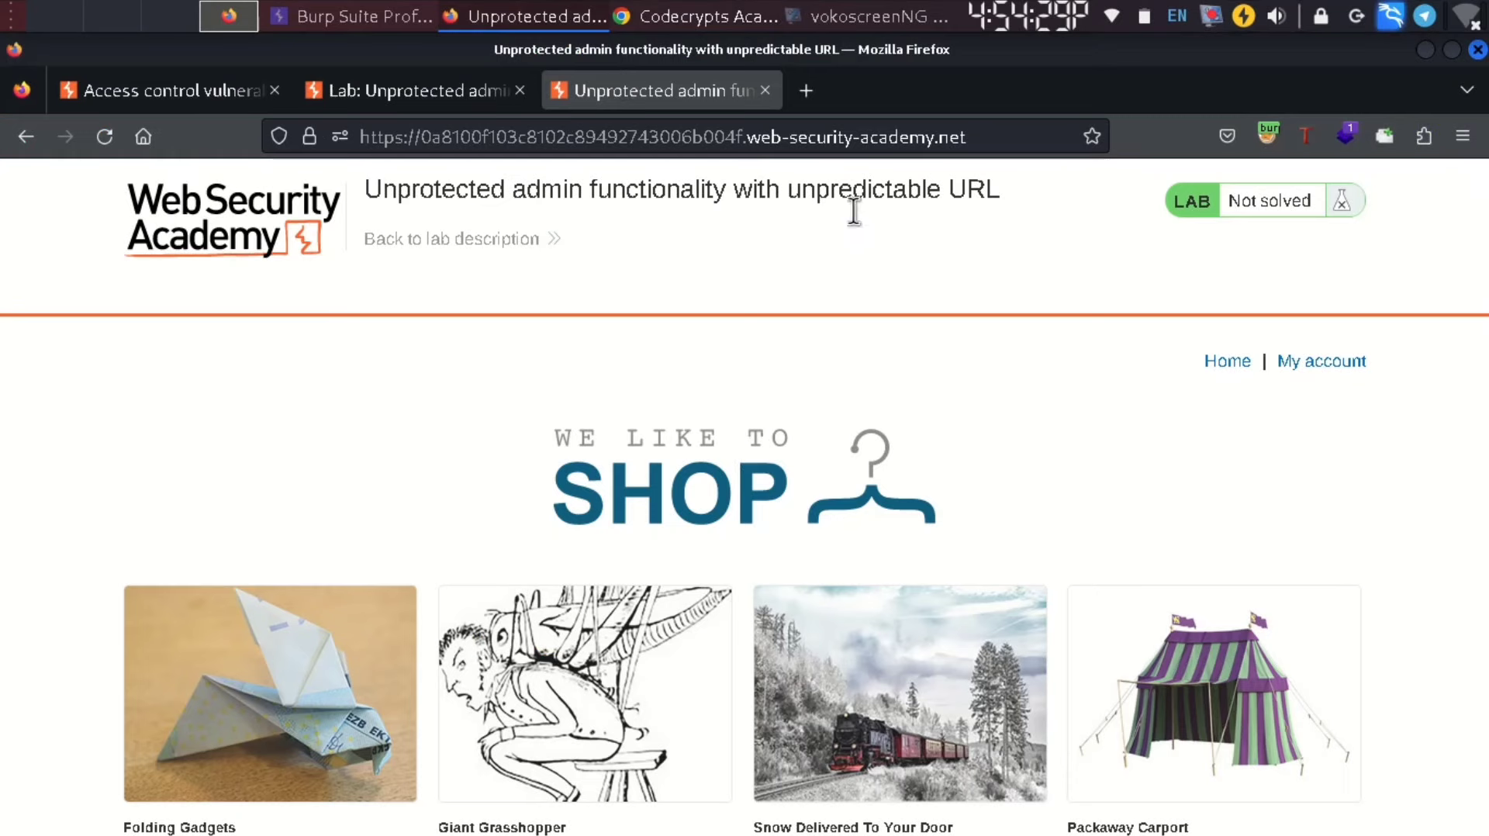
# Switch to Firefox and show the lab description page for "Unprotected admin functionality with unpredictable URL"
pyautogui.click(528, 16)
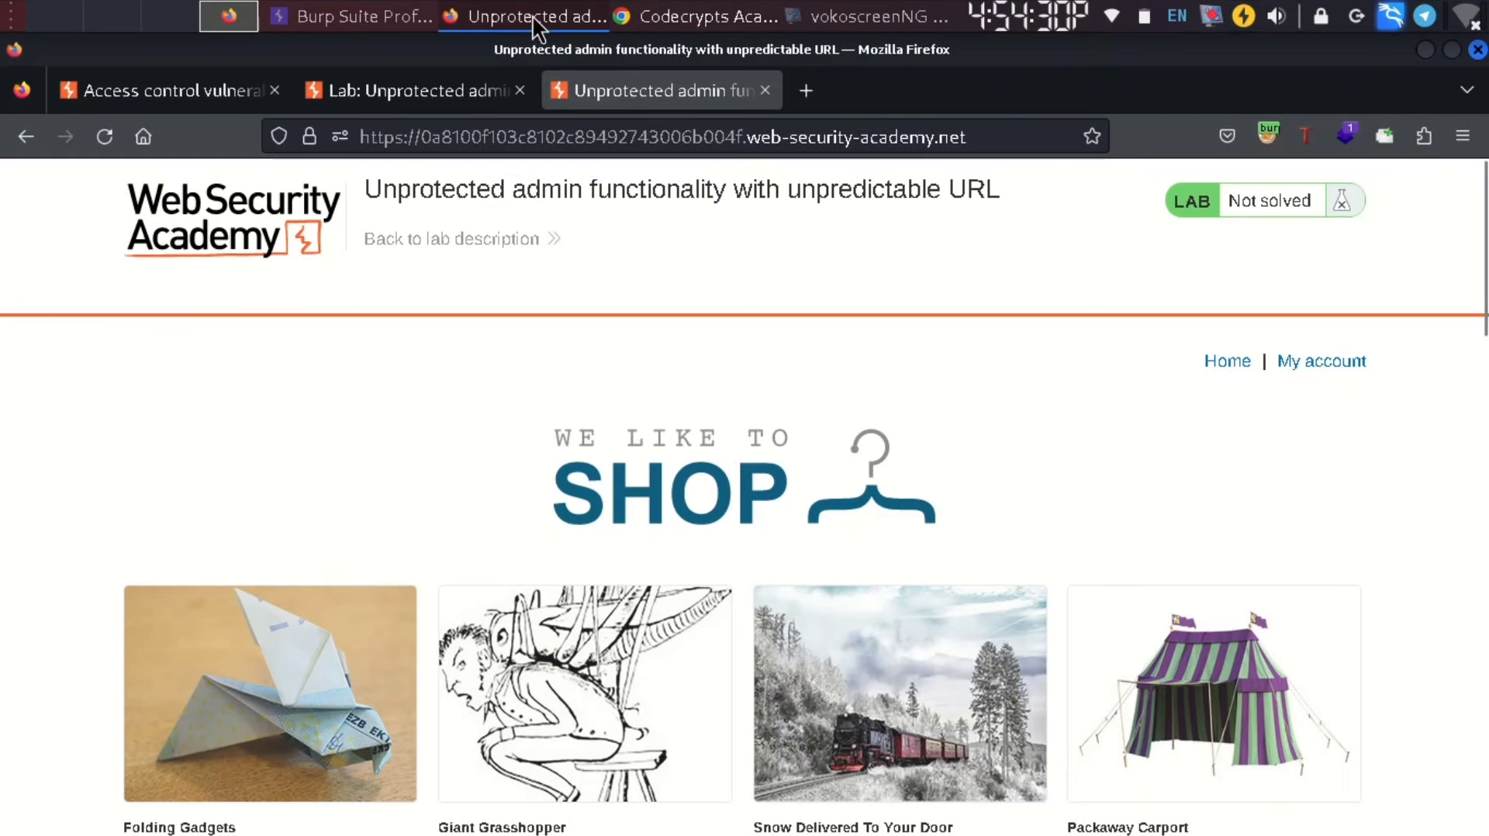
pyautogui.click(369, 87)
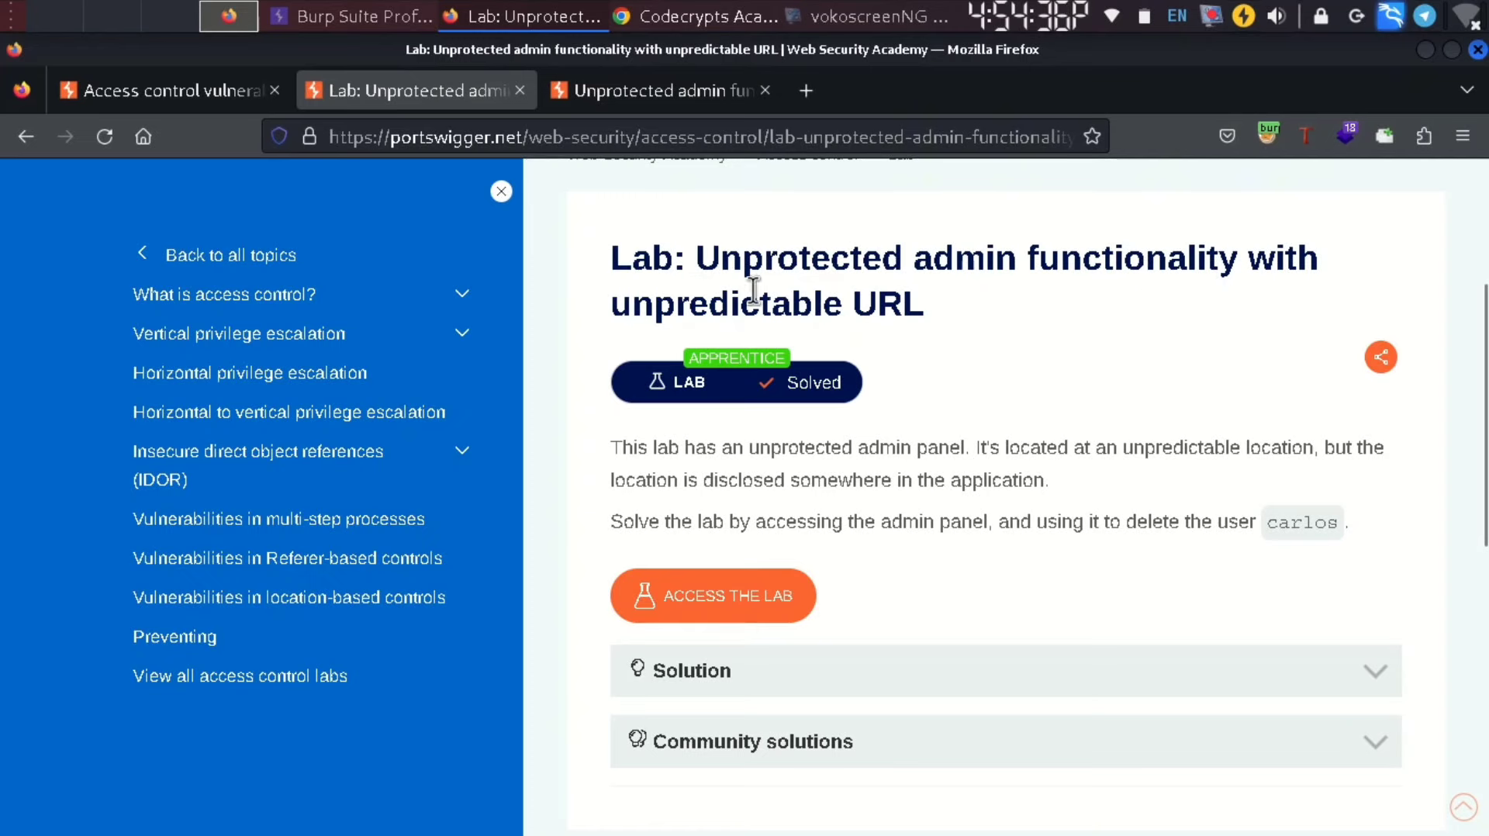
pyautogui.moveTo(687, 259); pyautogui.dragTo(957, 336)
pyautogui.click(667, 338)
pyautogui.scroll(-2, 666, 339)
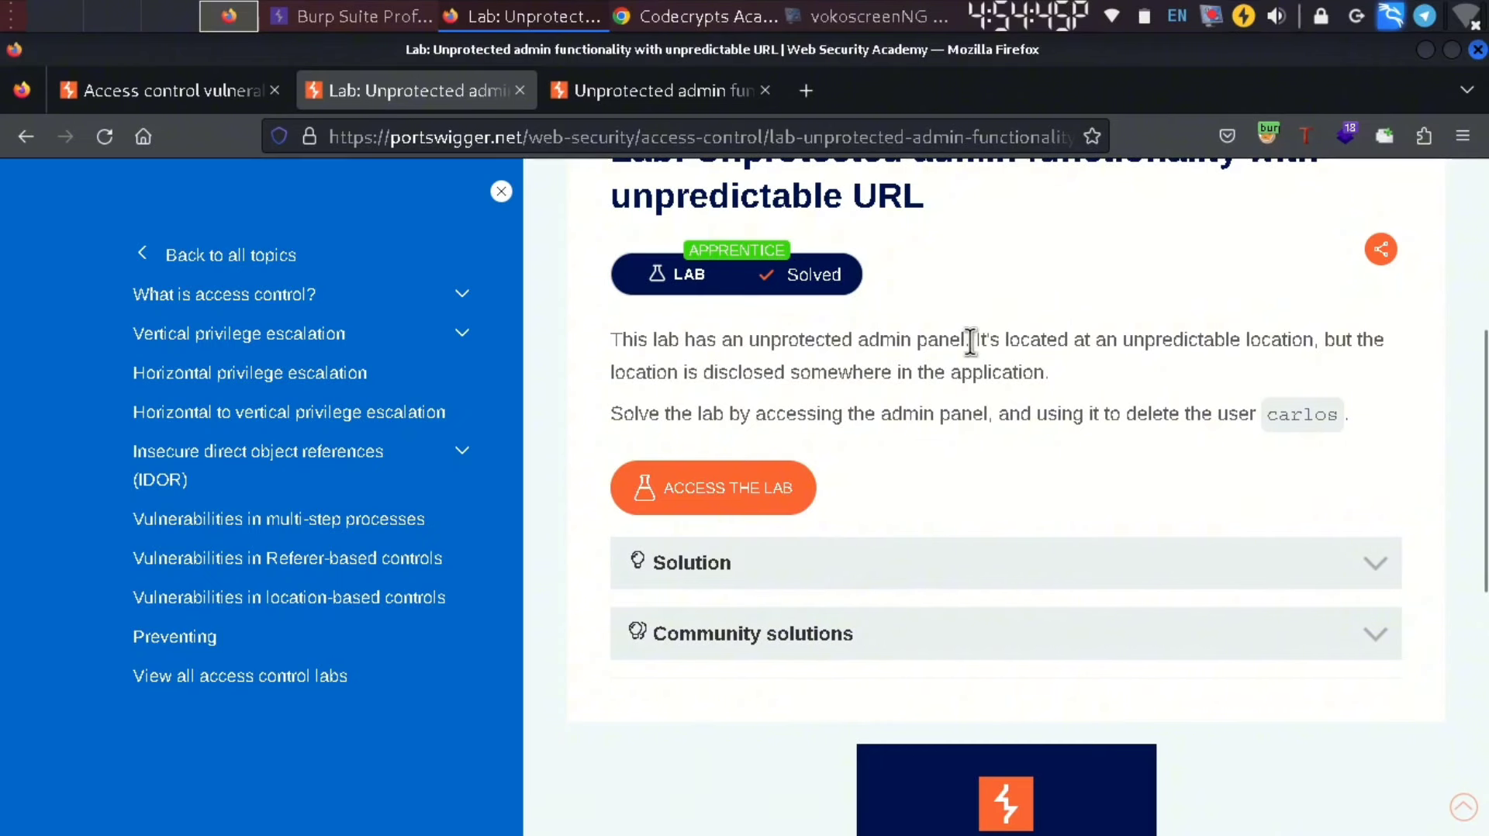
# Examine the lab description for the admin panel's location hint and the task required to solve the lab
pyautogui.moveTo(971, 339); pyautogui.dragTo(825, 339)
pyautogui.click(992, 321)
pyautogui.moveTo(1325, 331); pyautogui.dragTo(1404, 380)
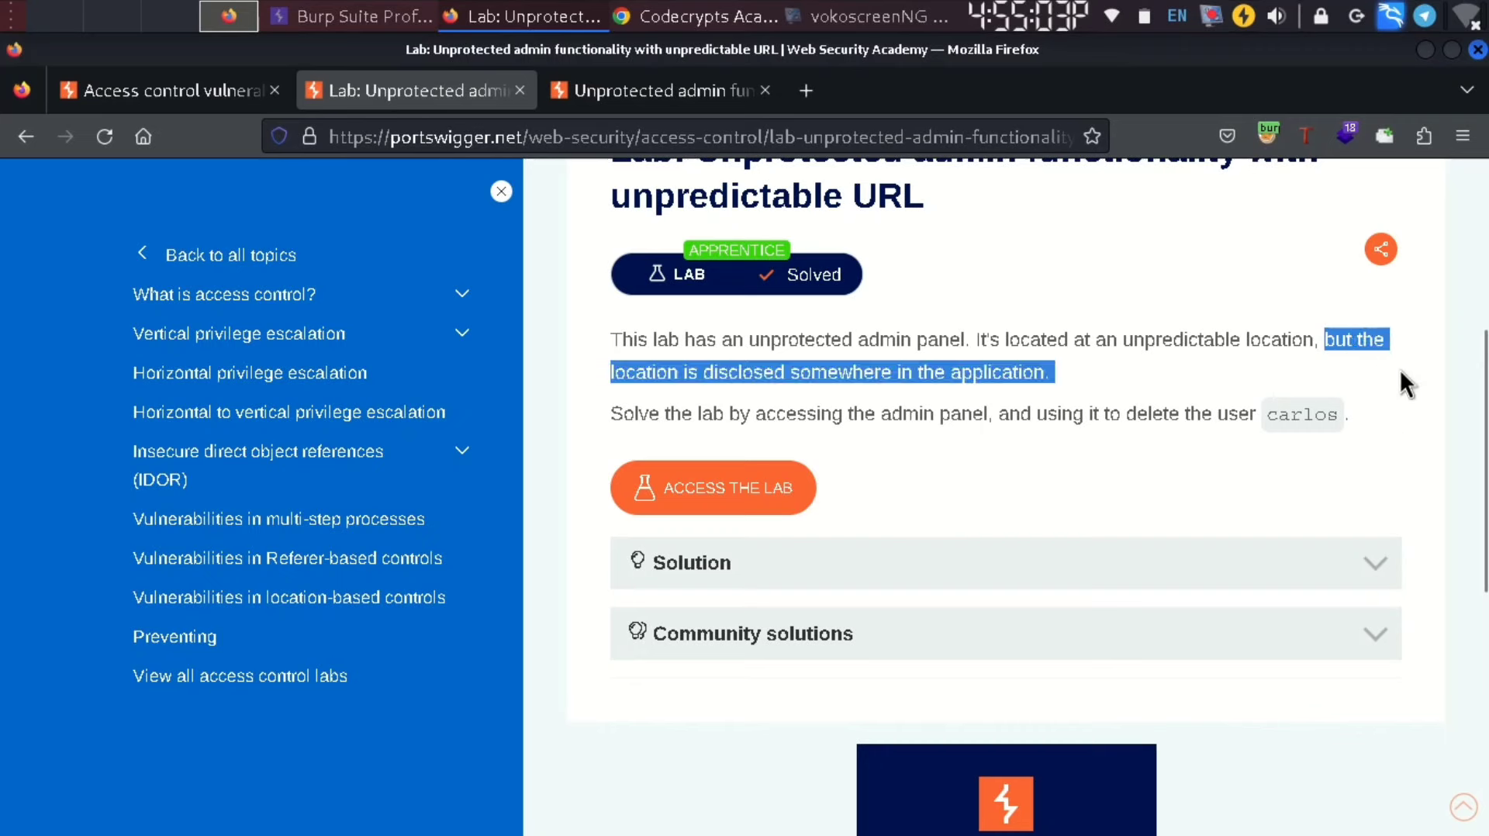
pyautogui.click(1192, 365)
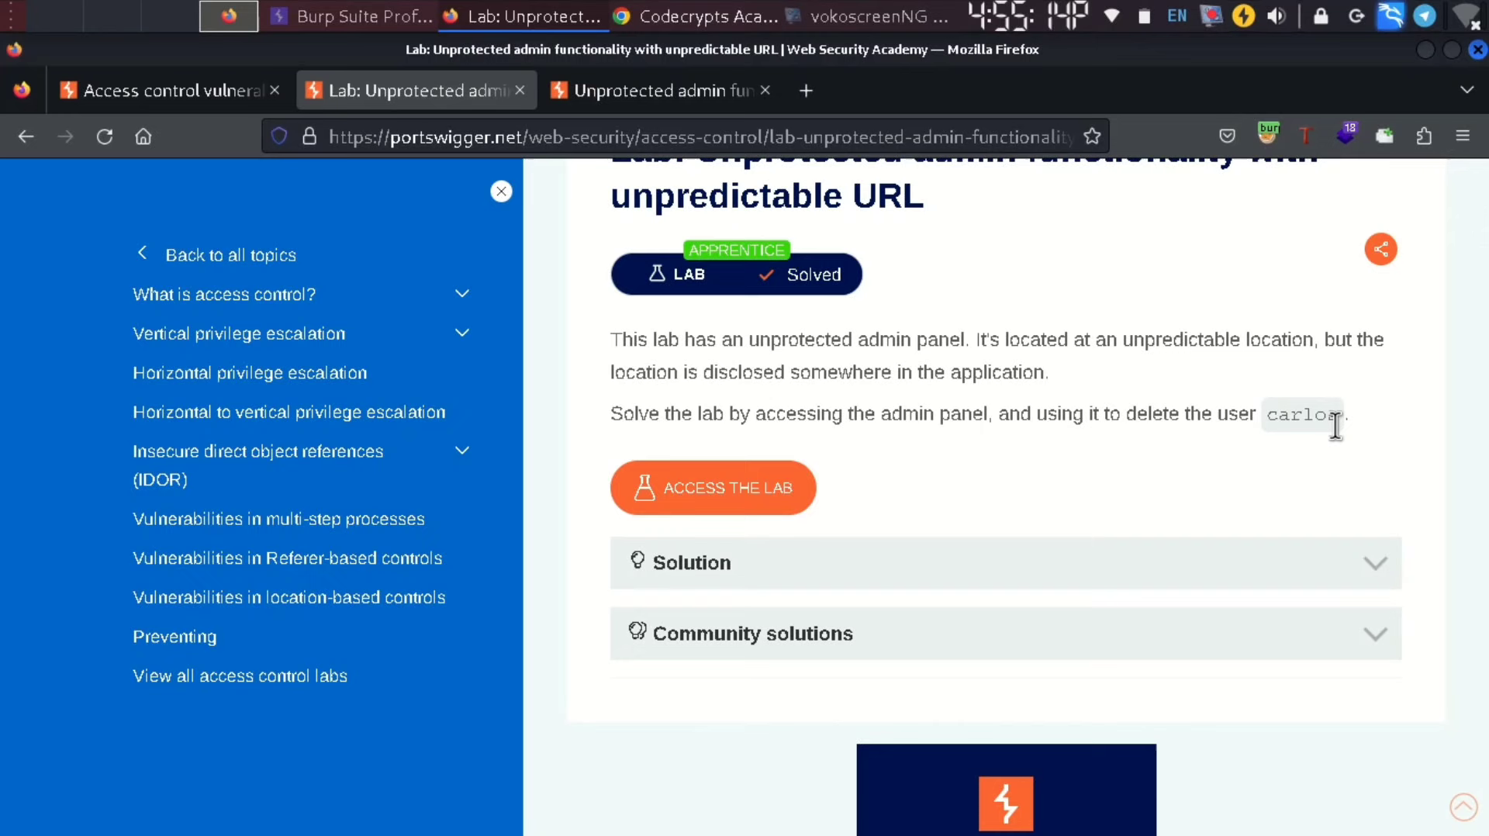
pyautogui.moveTo(1335, 425); pyautogui.dragTo(841, 373)
pyautogui.click(935, 462)
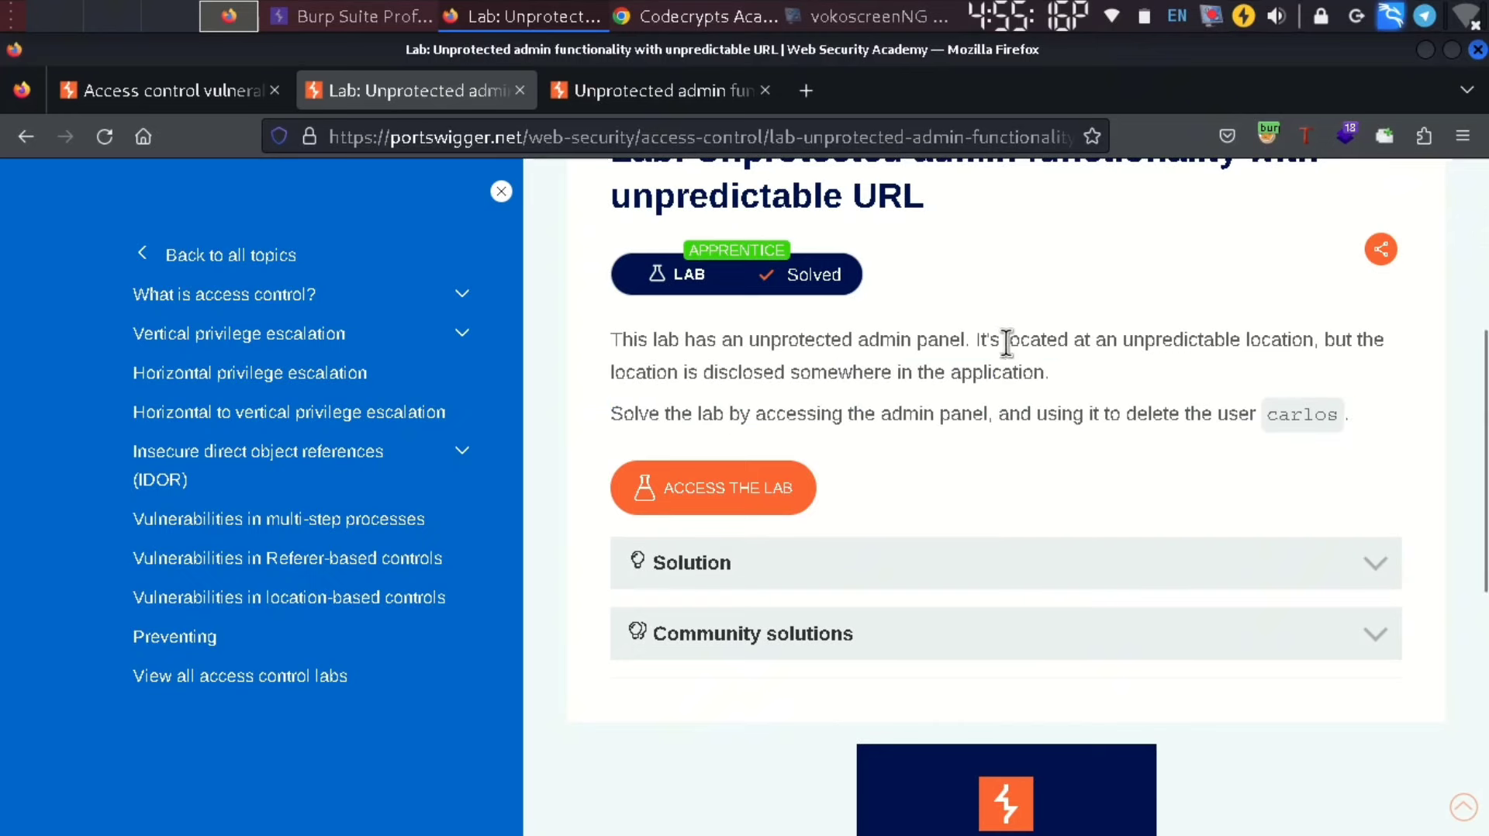
pyautogui.moveTo(1484, 504); pyautogui.dragTo(1484, 458)
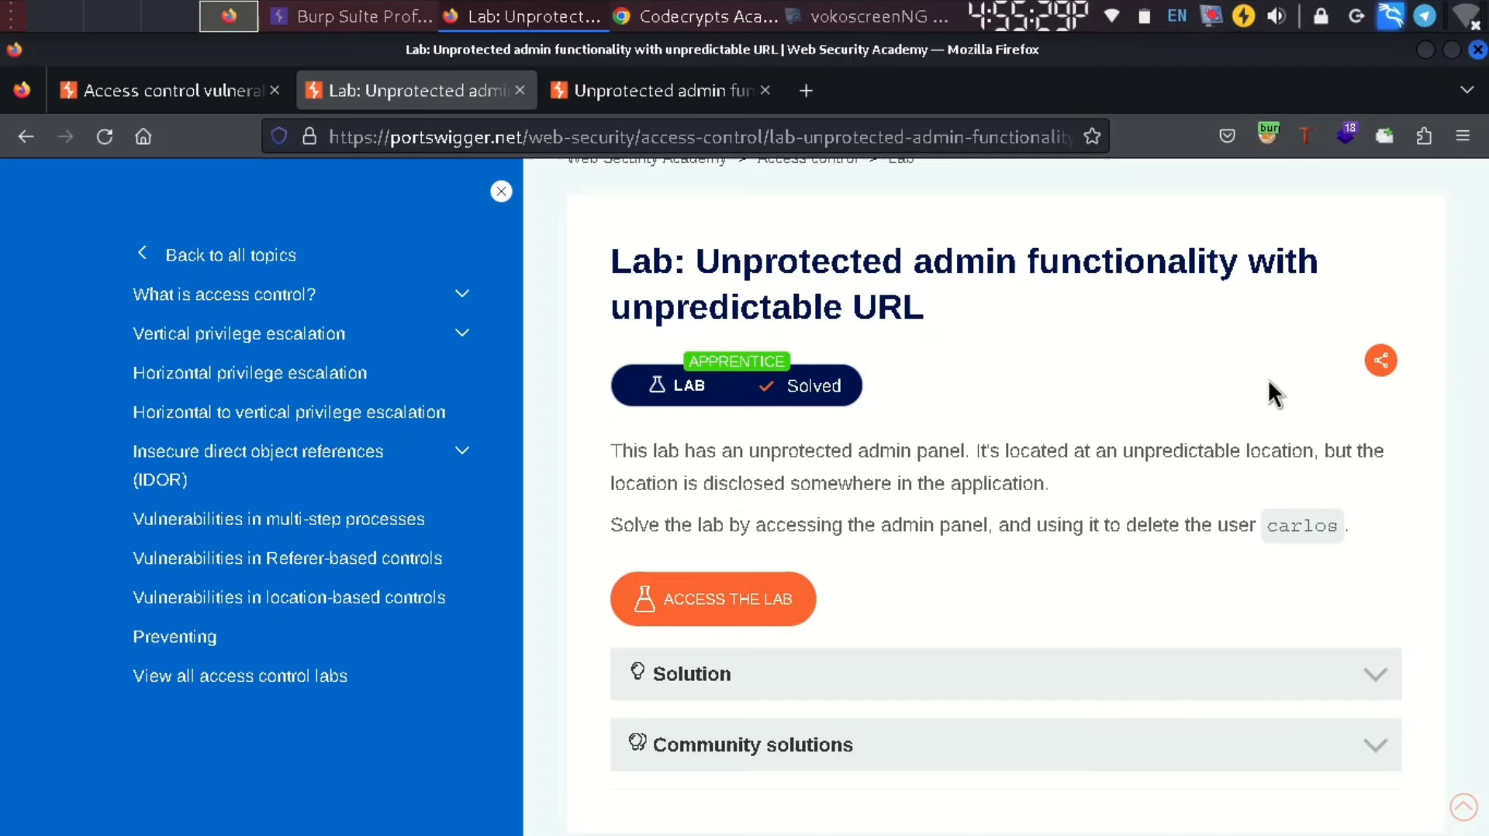
pyautogui.moveTo(1484, 413); pyautogui.dragTo(1484, 638)
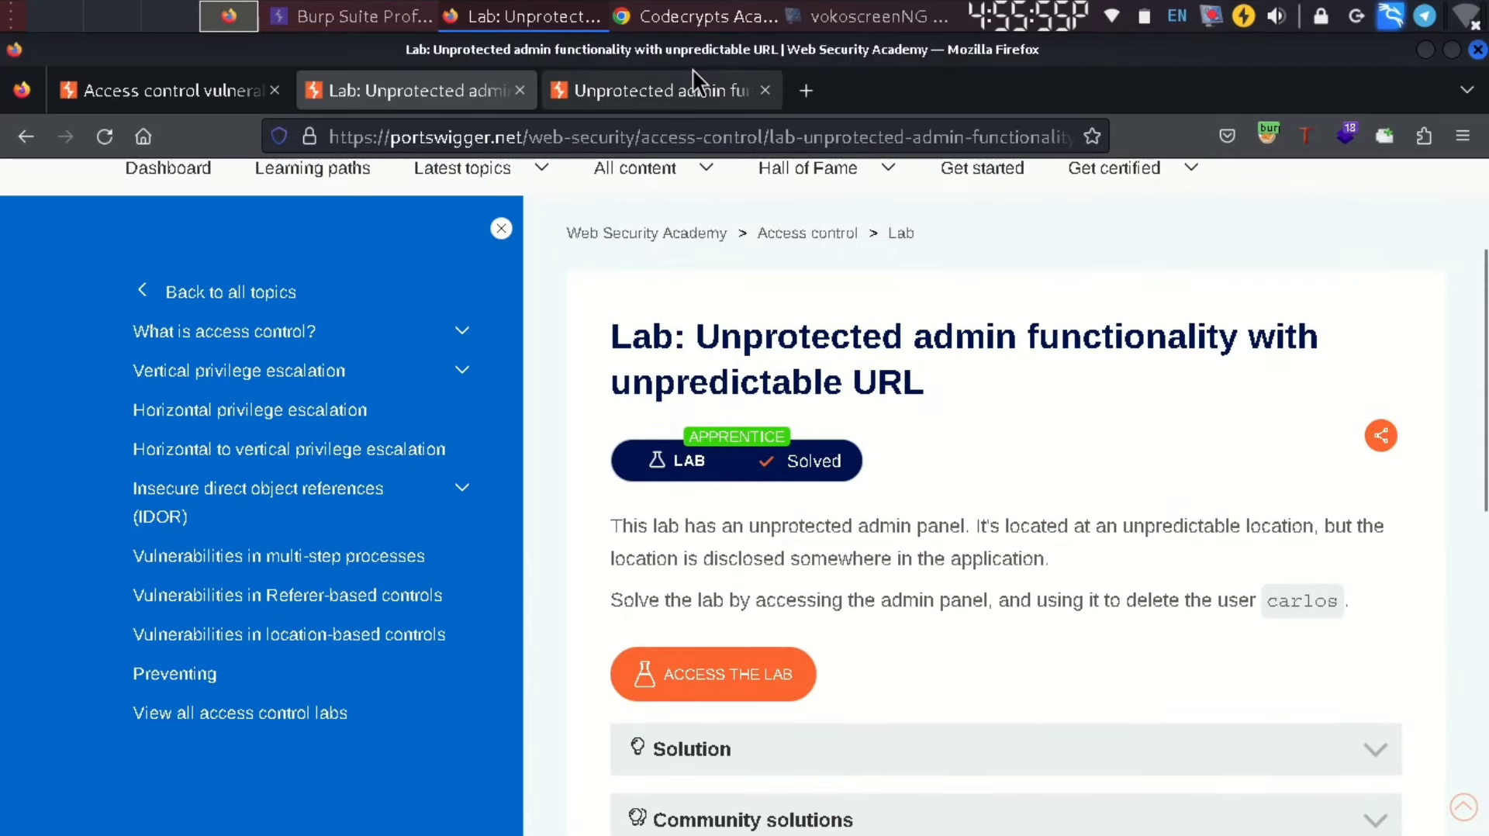
# Return to the lab's shop site and open the end of its URL for editing
pyautogui.click(634, 96)
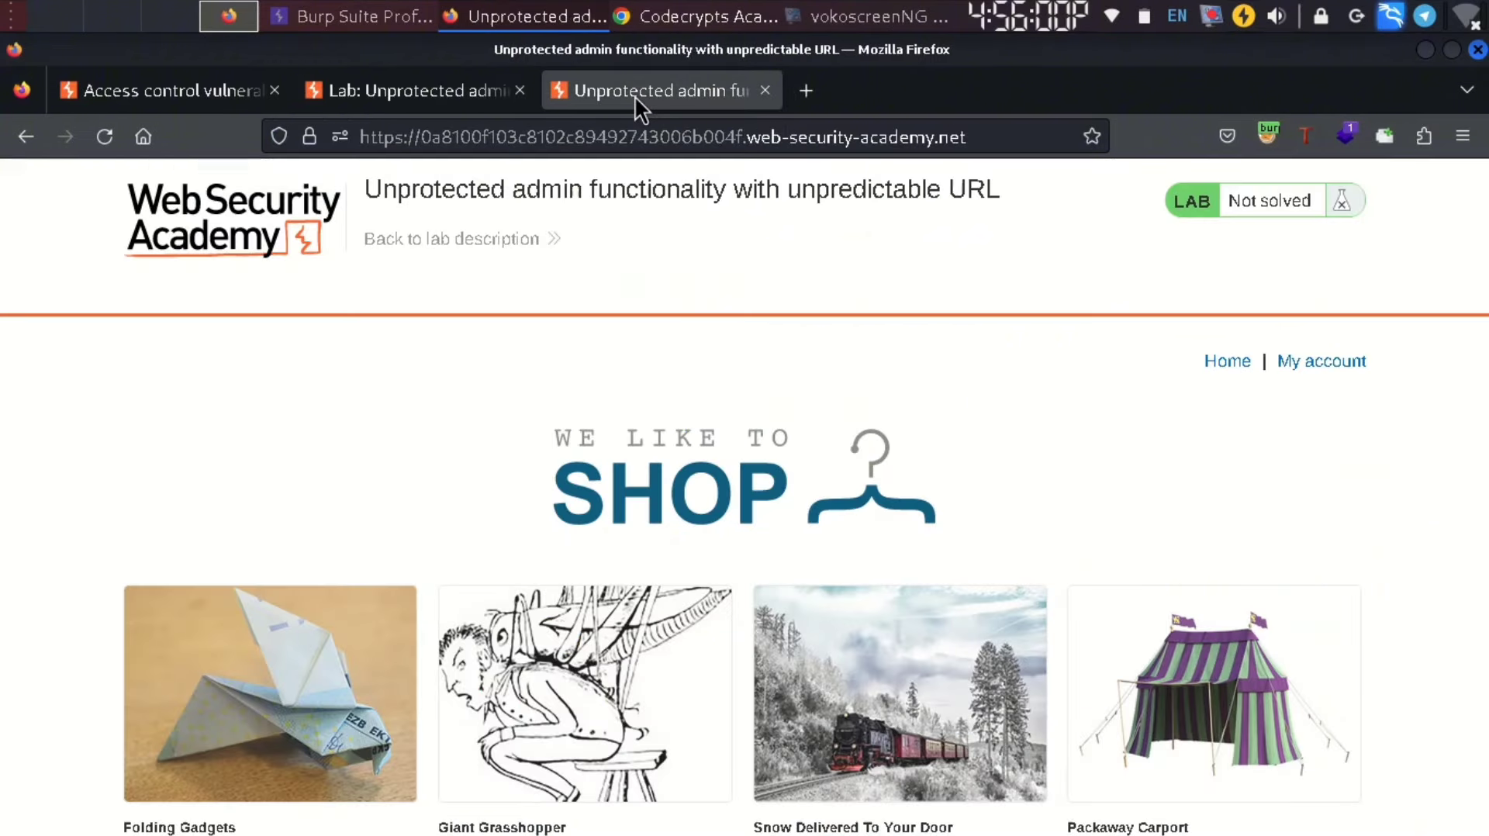
pyautogui.click(982, 136)
pyautogui.click(983, 136)
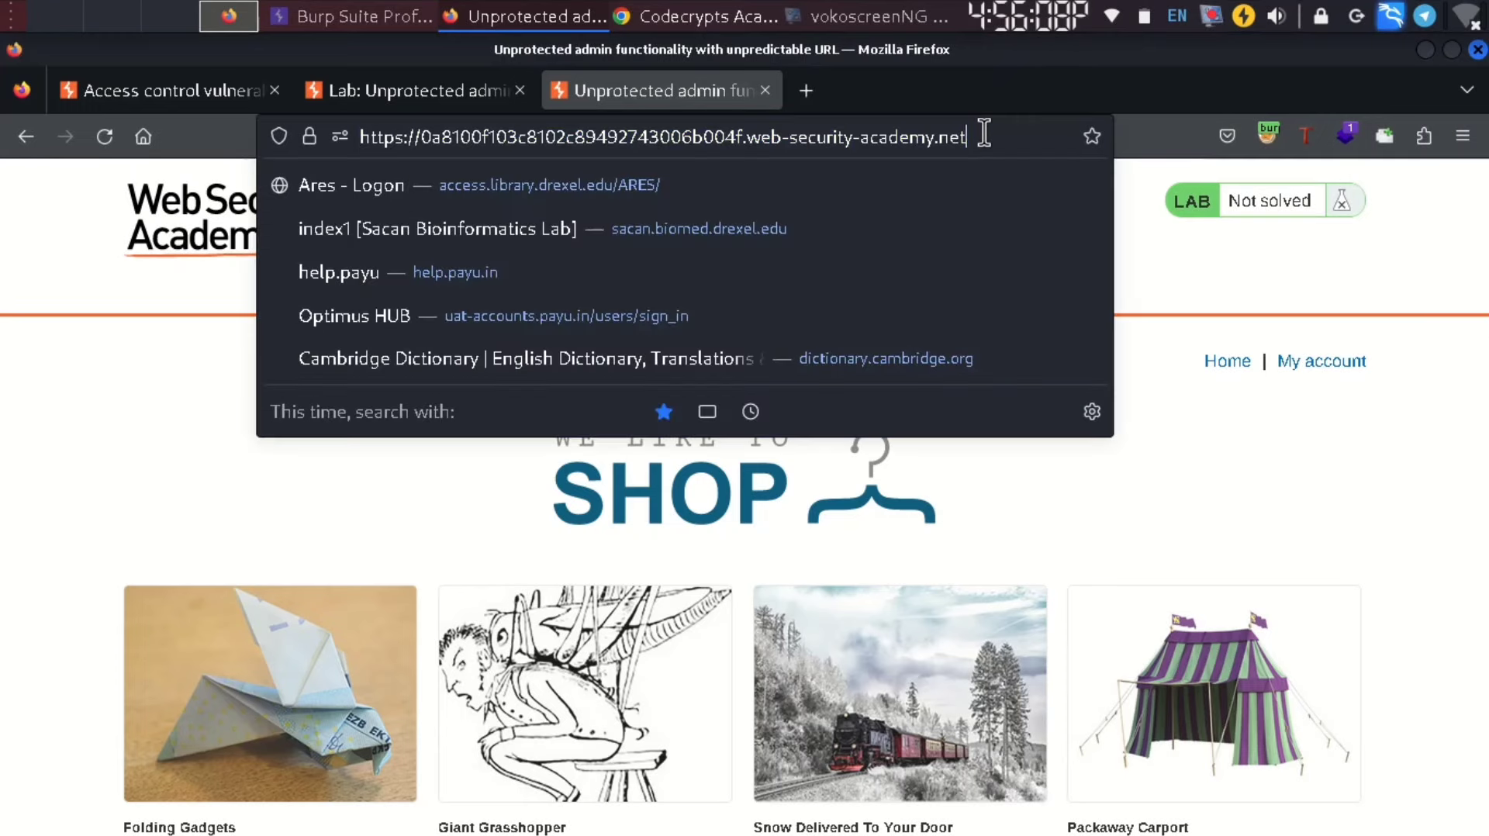
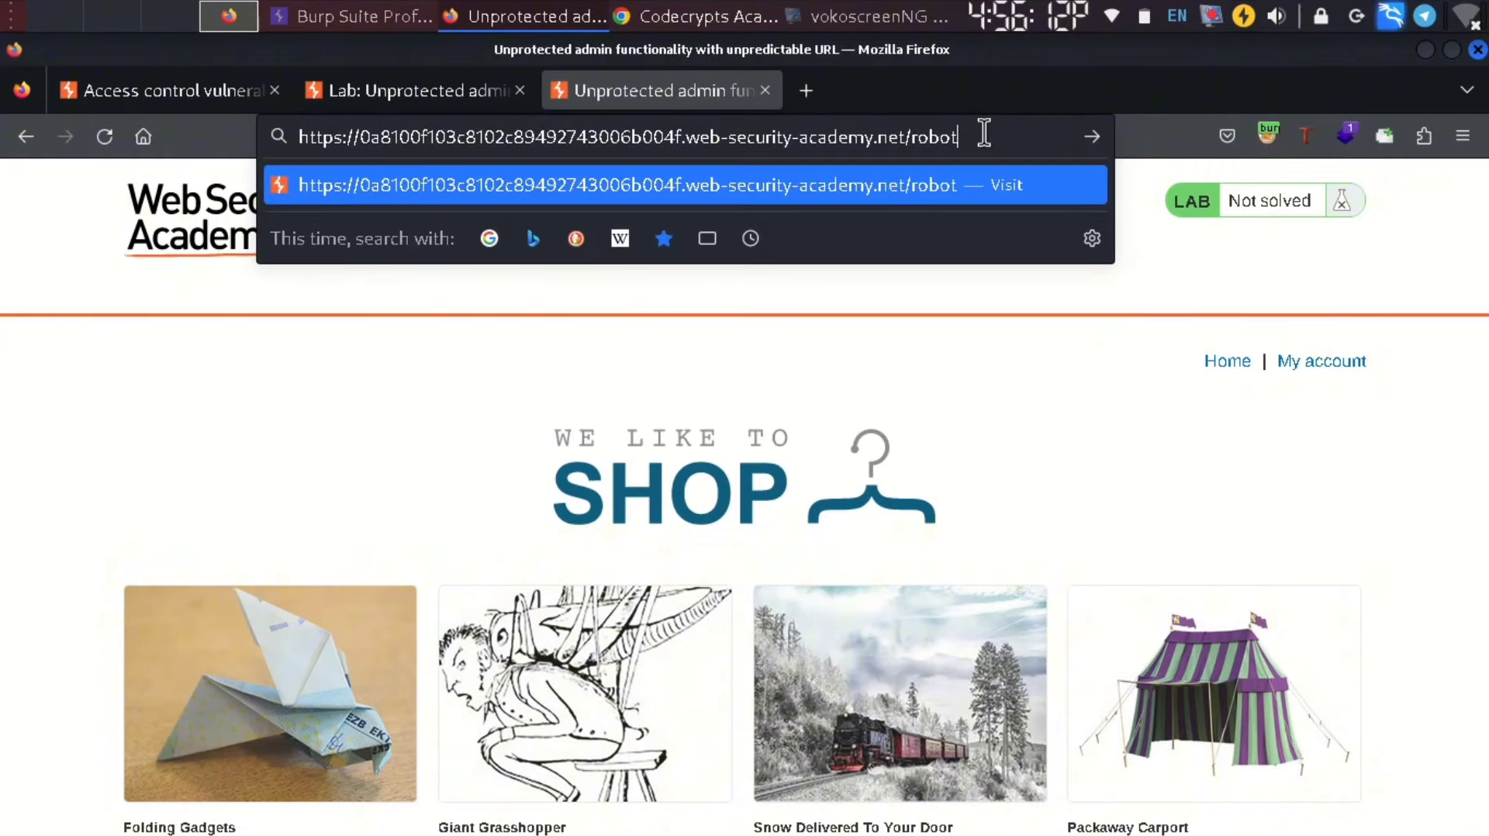
# Load robots.txt on the lab site and check the response for an admin panel path
pyautogui.write('.txt')
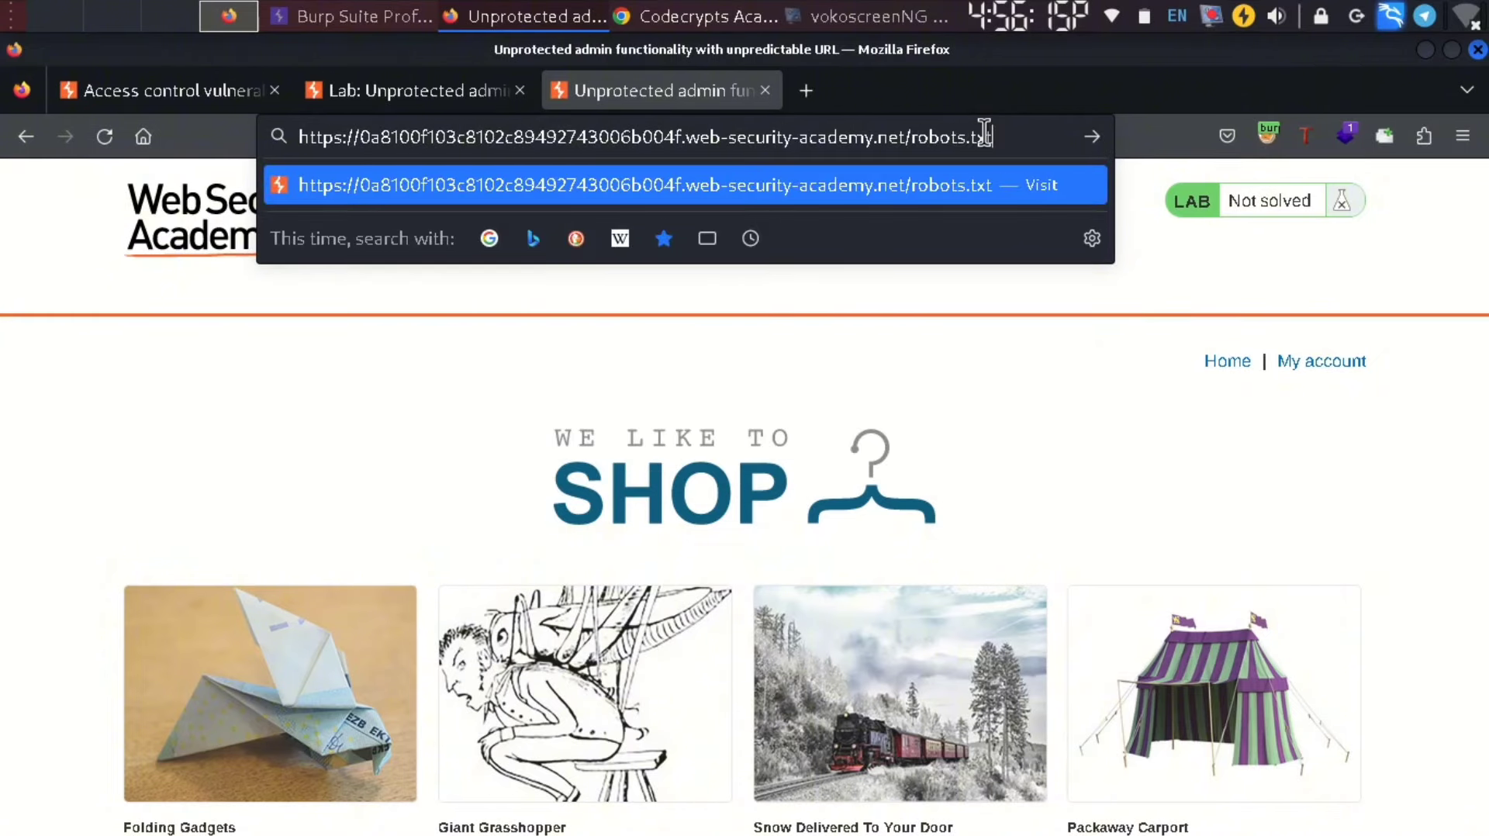
pyautogui.press('Return')
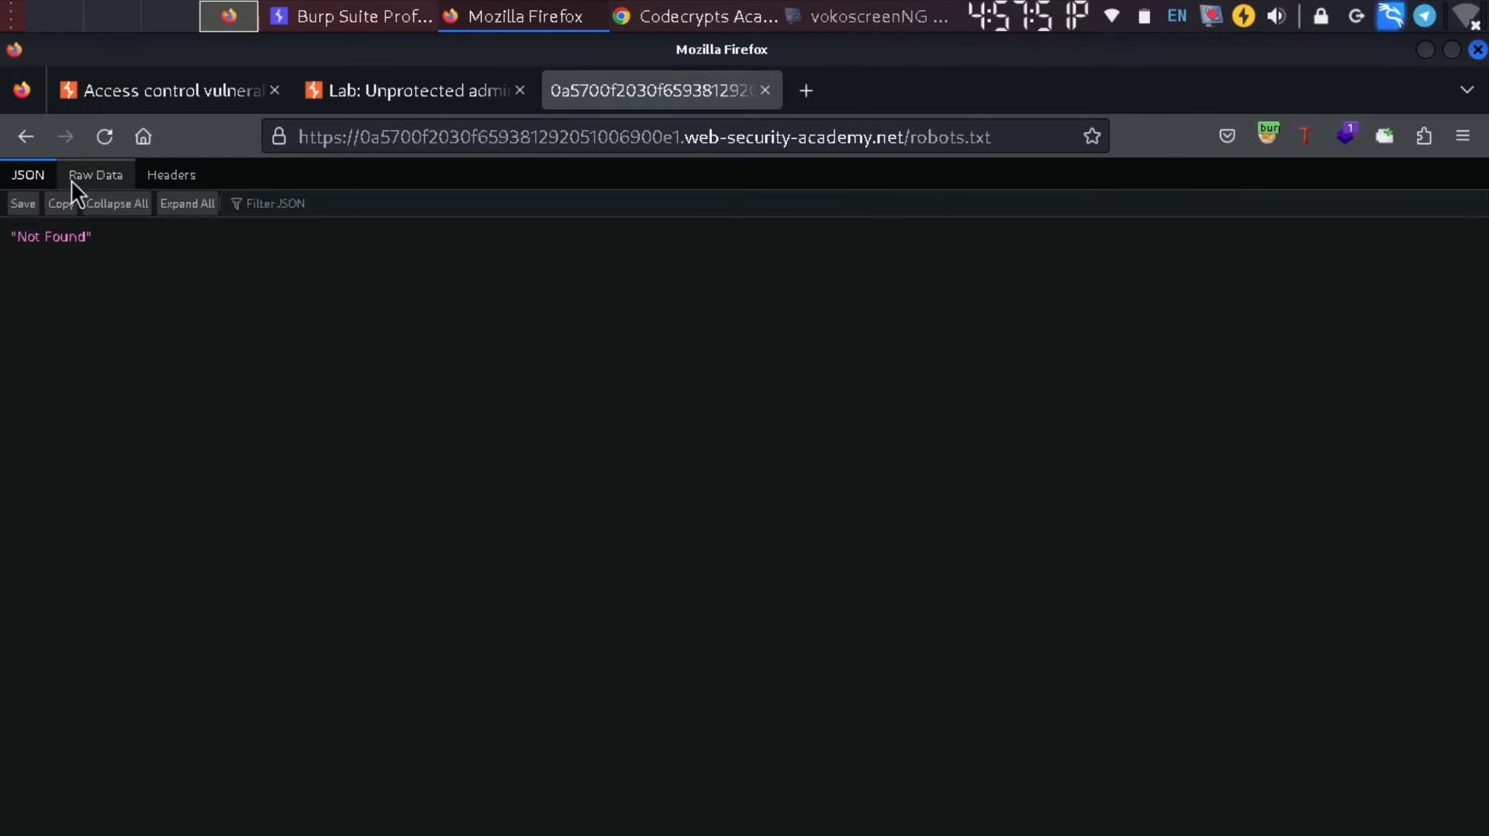
pyautogui.moveTo(95, 239); pyautogui.dragTo(26, 236)
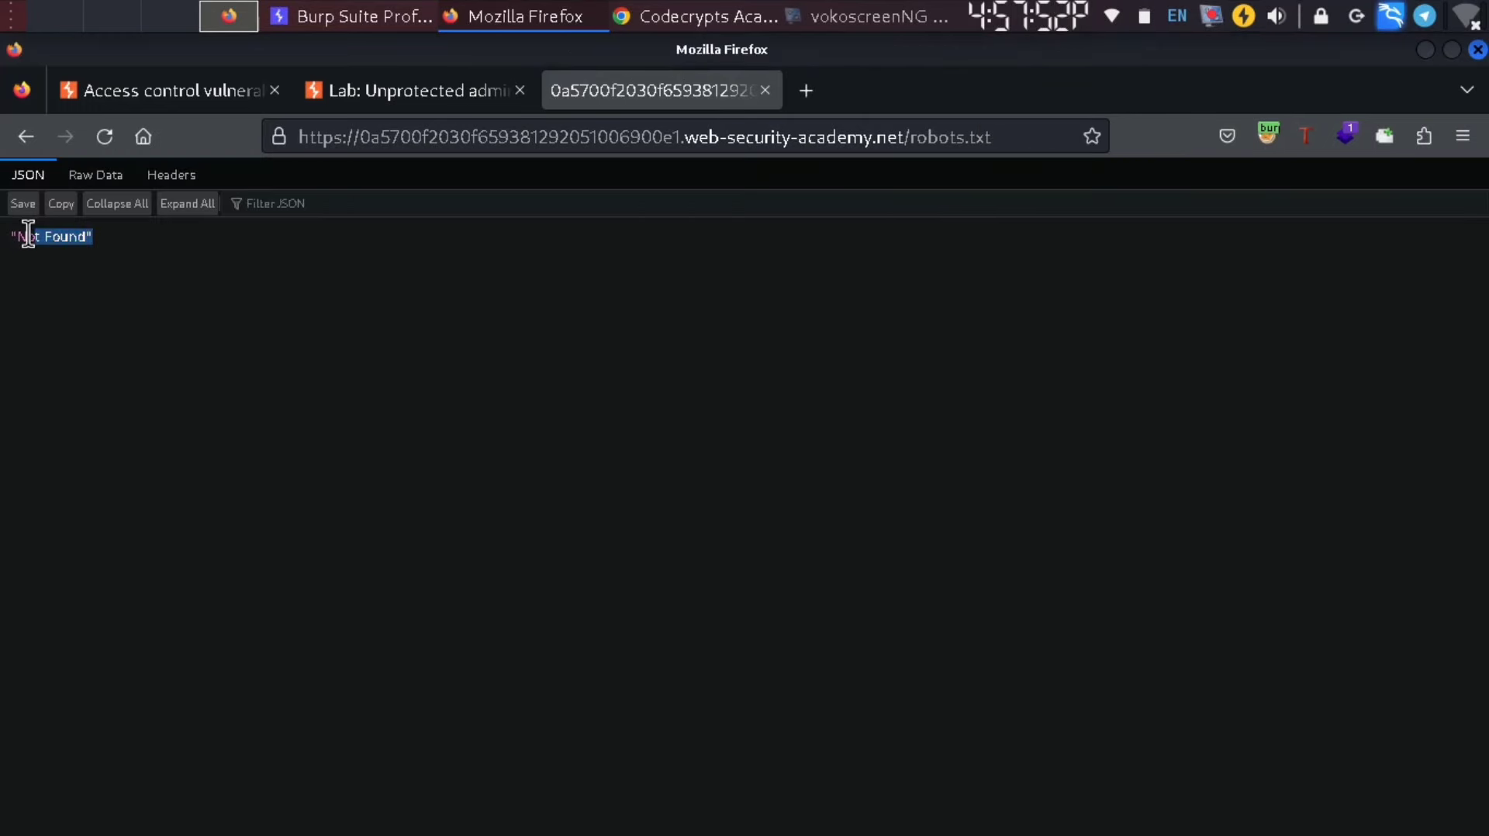
pyautogui.click(208, 296)
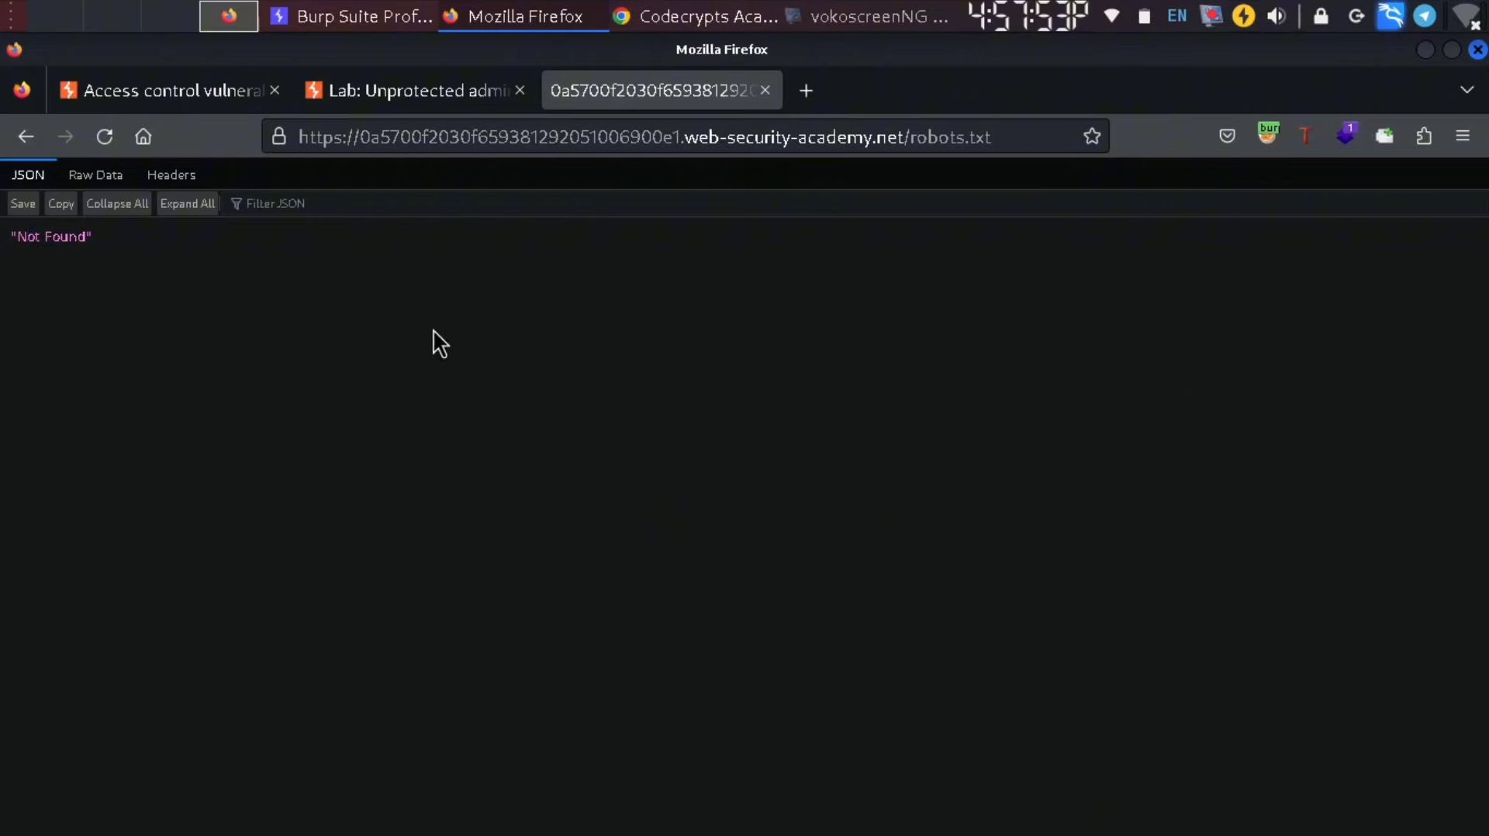
# Remove robots.txt from the URL to load the shop's home page and look through its product listing
pyautogui.click(994, 137)
pyautogui.moveTo(990, 138); pyautogui.dragTo(910, 136)
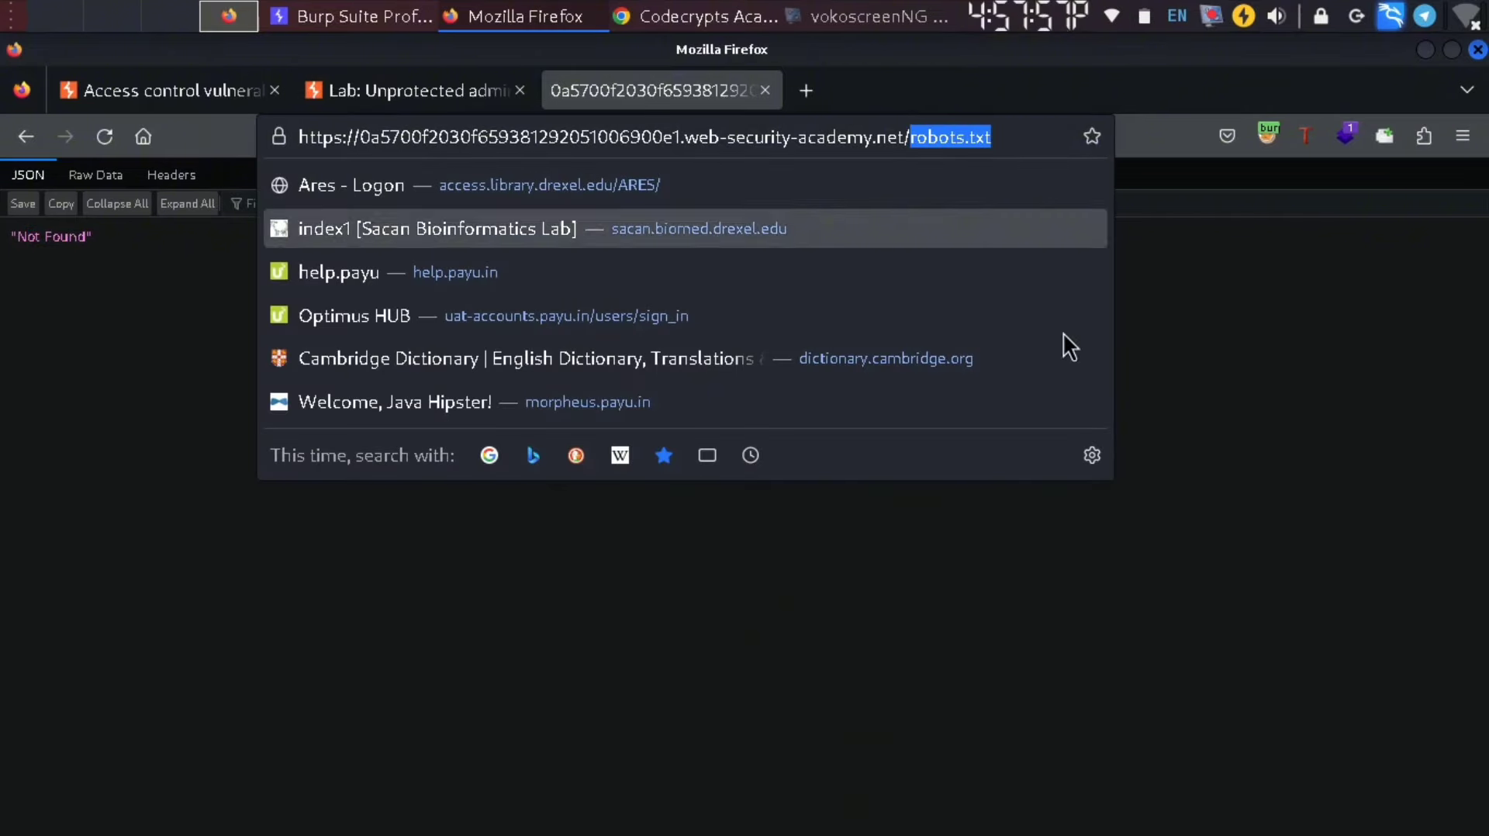
pyautogui.press('BackSpace')
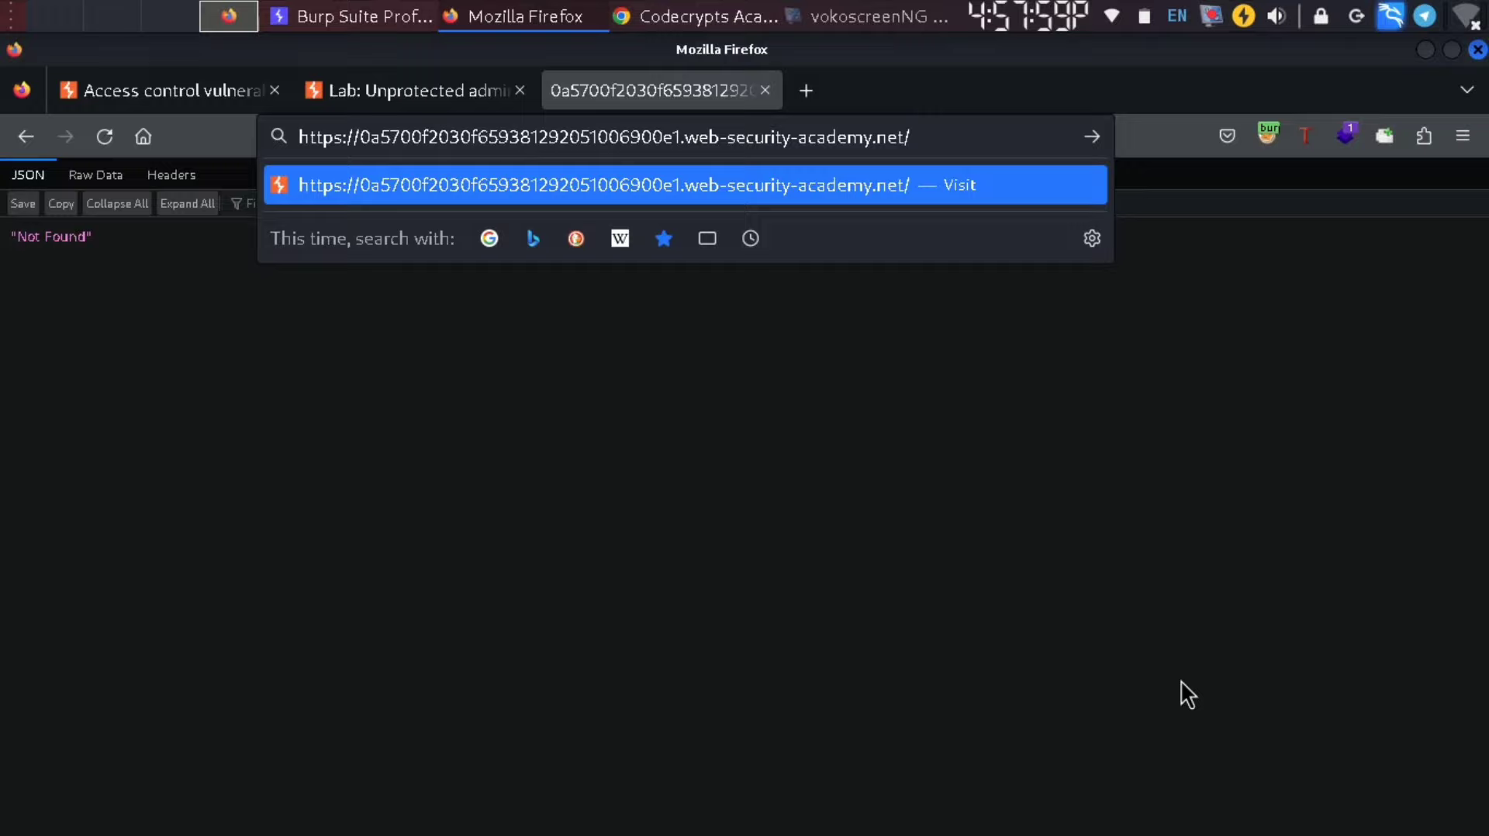
pyautogui.press('Return')
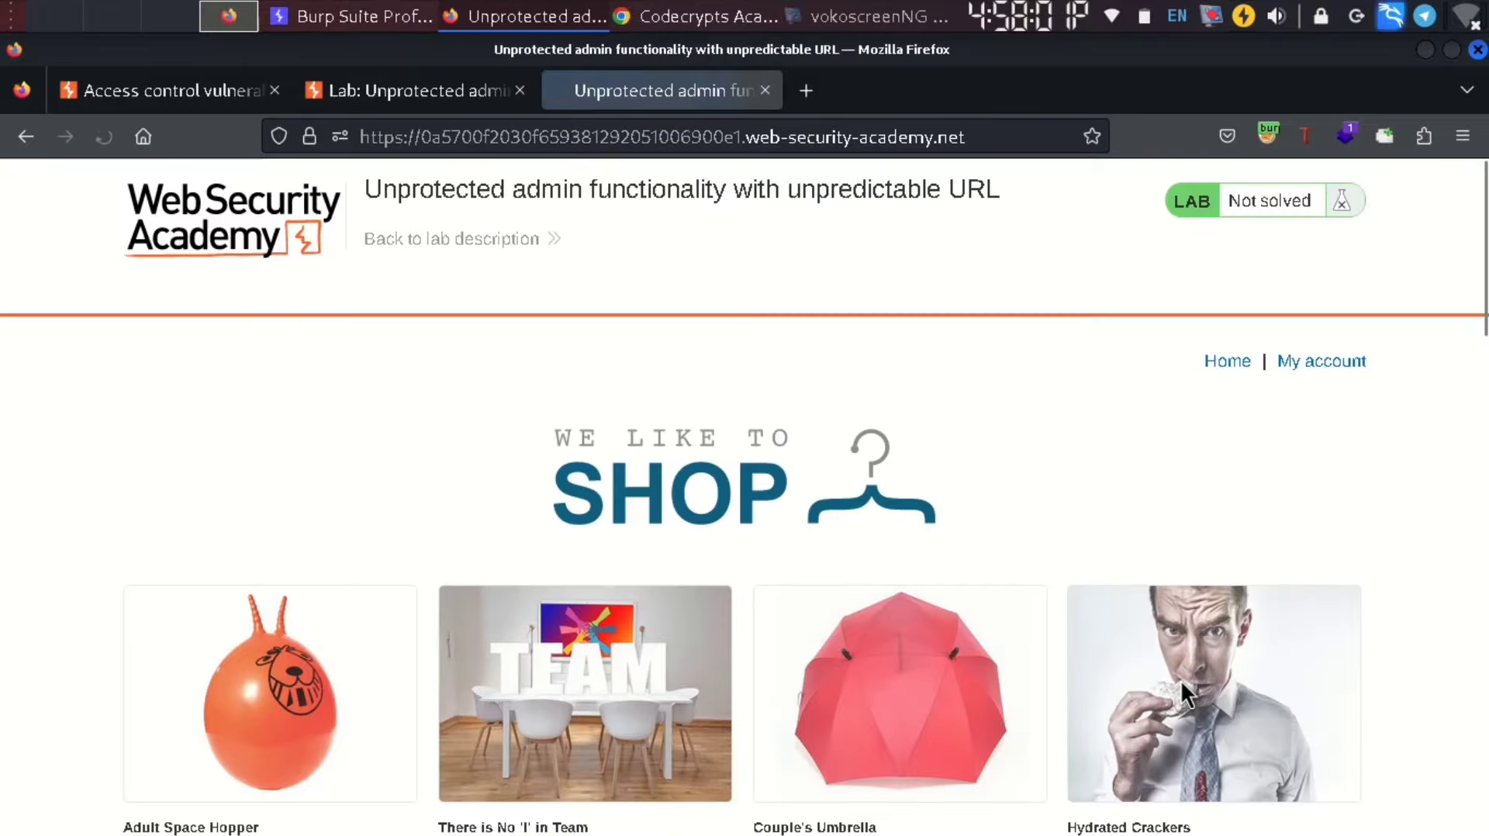
pyautogui.scroll(-10, 1180, 644)
pyautogui.moveTo(1485, 272); pyautogui.dragTo(1482, 748)
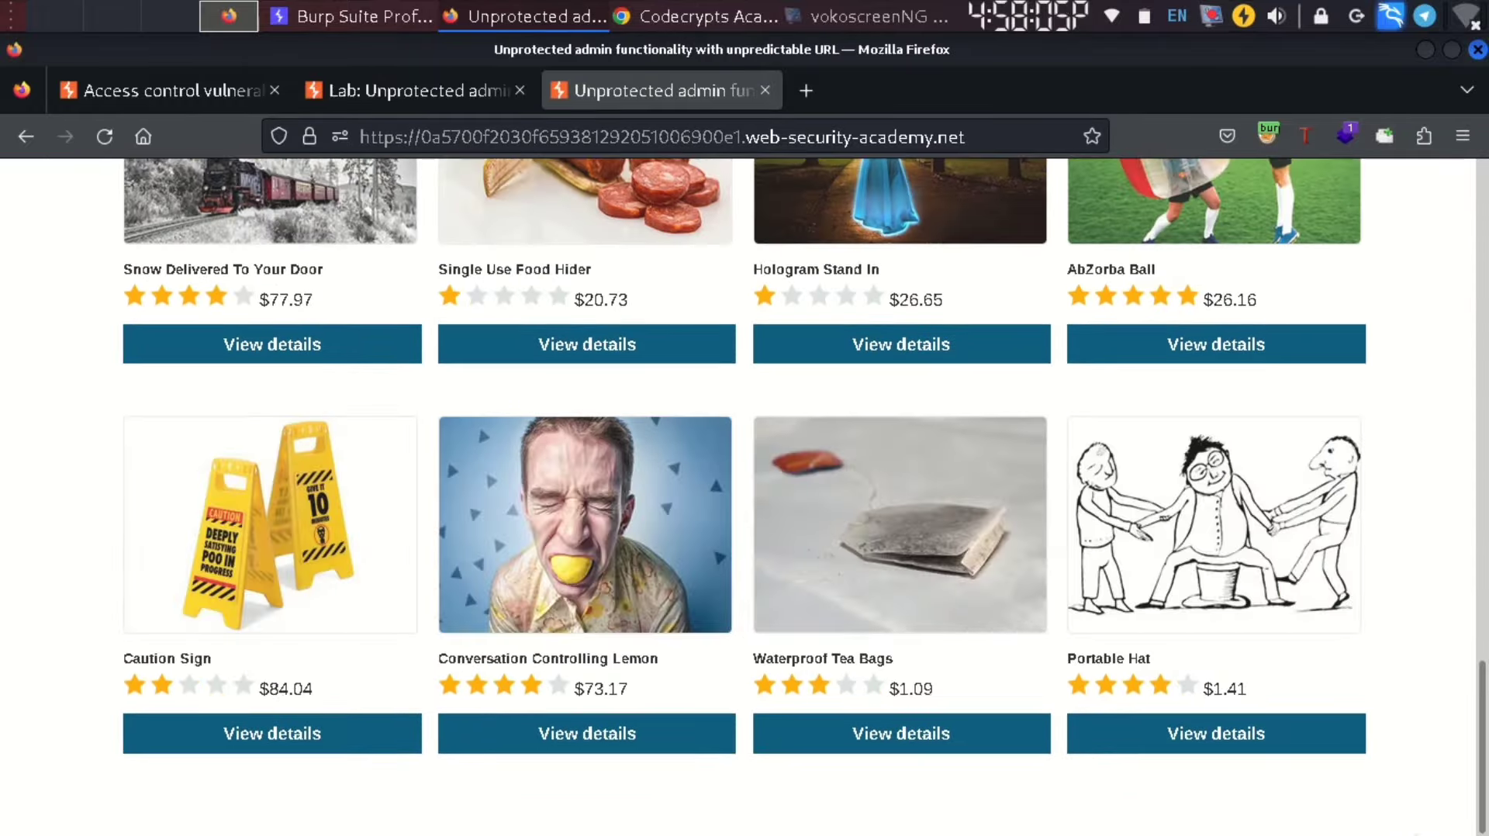
pyautogui.press('Home')
pyautogui.rightClick(839, 341)
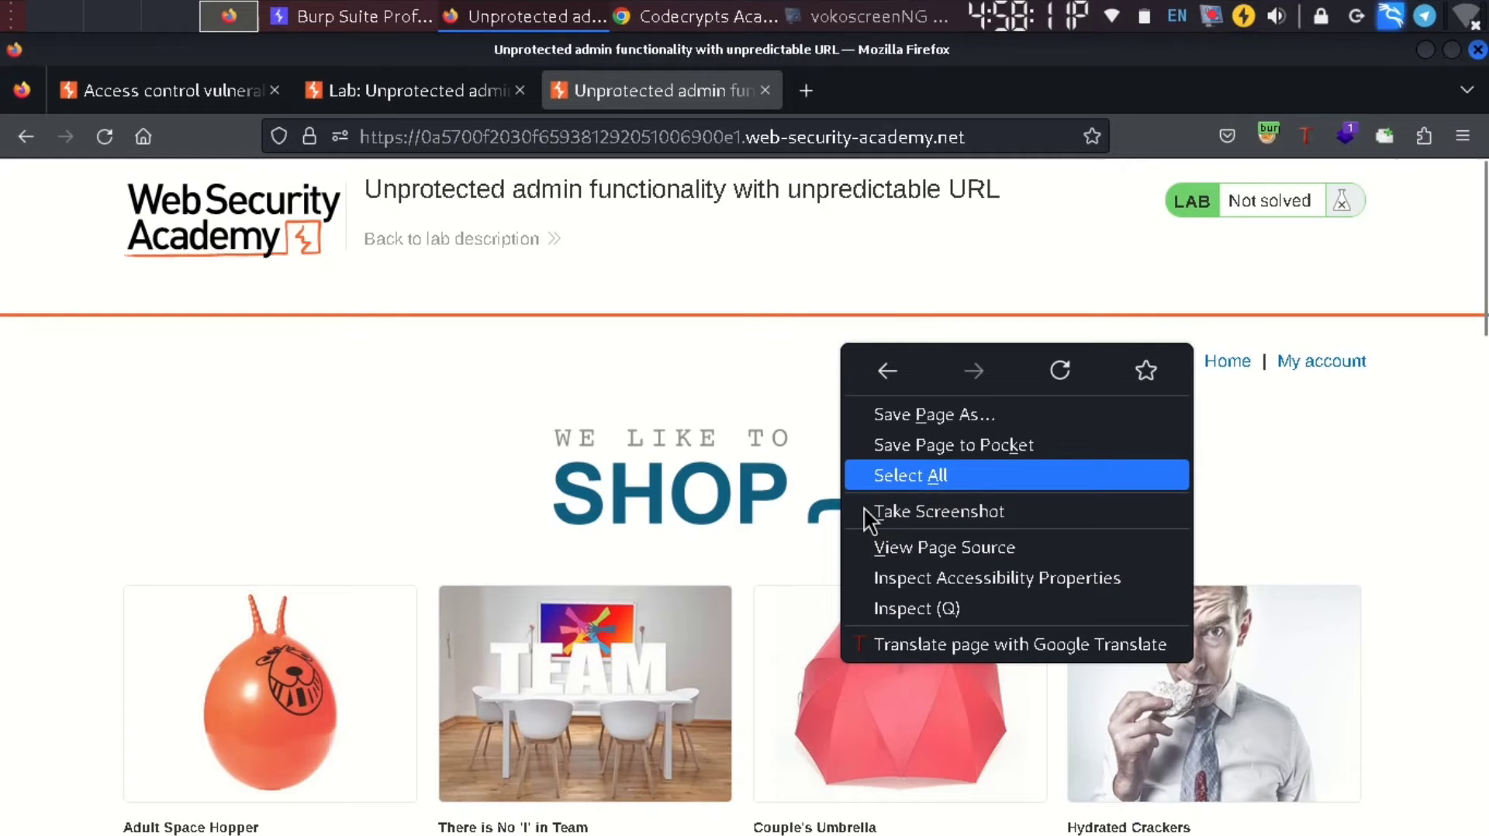
# View the shop home page's source code and open the linked labHeader.js script in a new tab
pyautogui.click(873, 547)
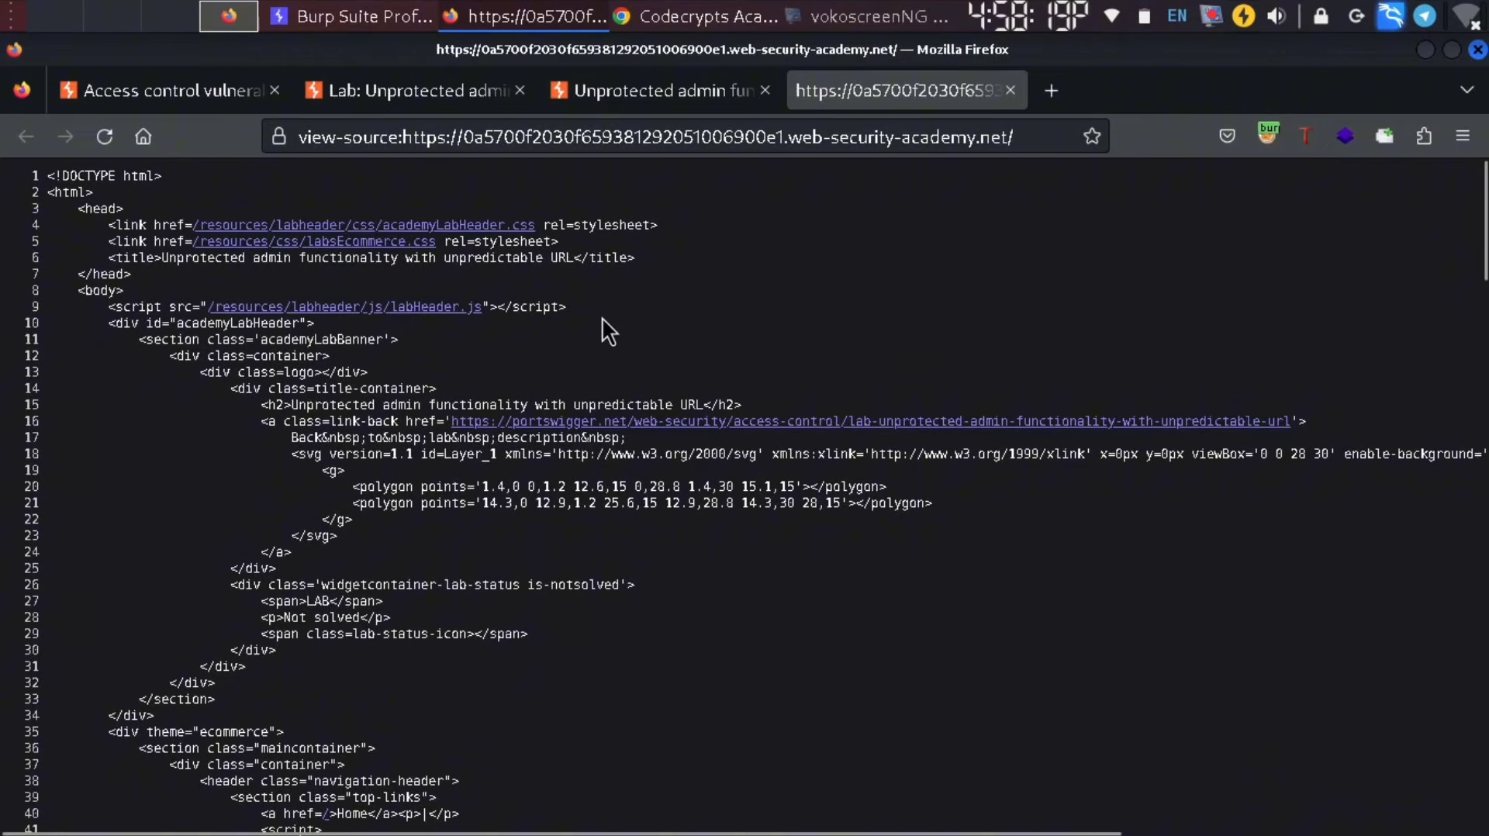
pyautogui.rightClick(409, 317)
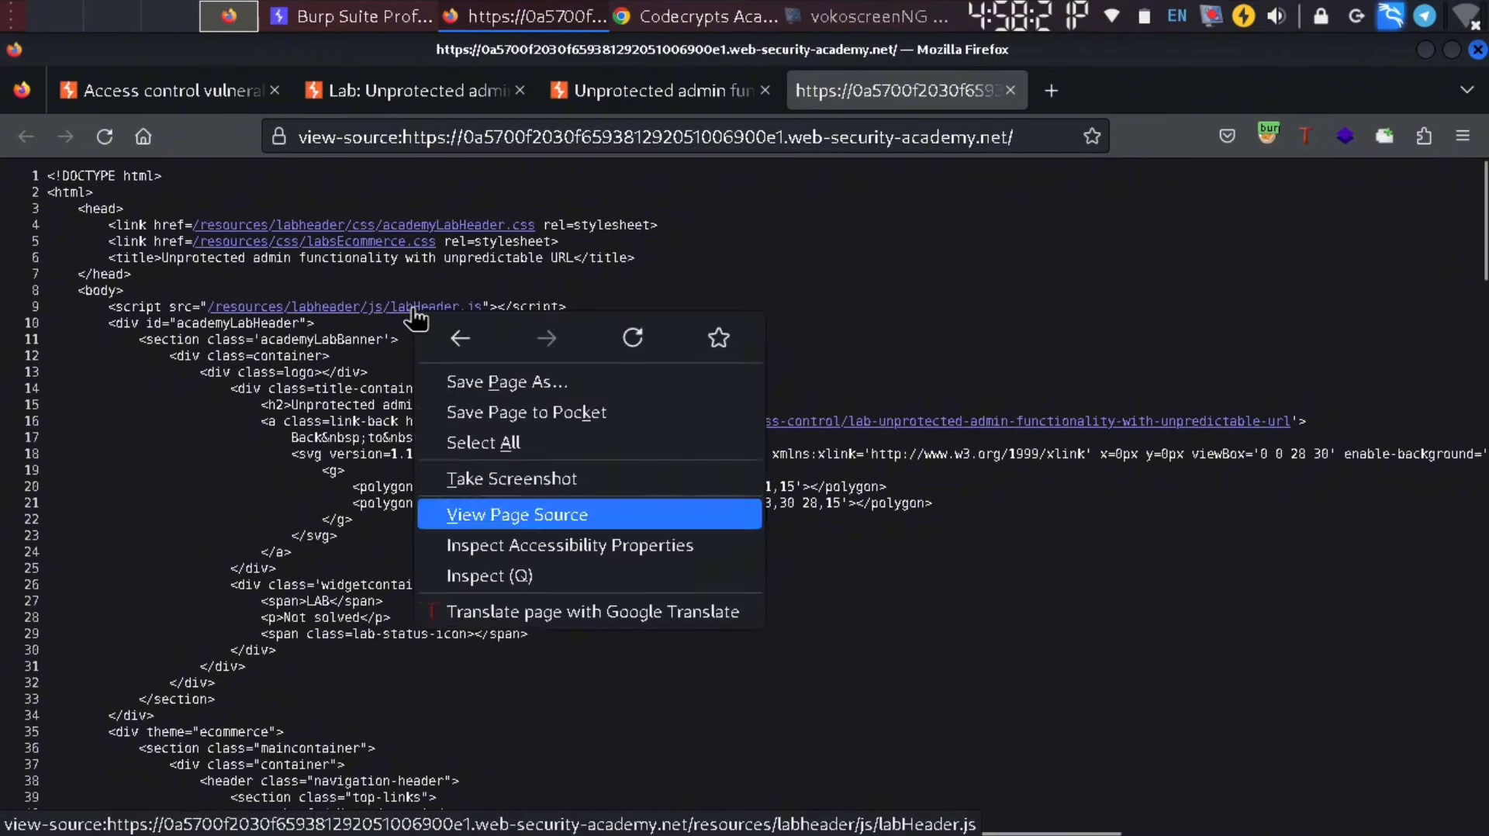
pyautogui.click(509, 431)
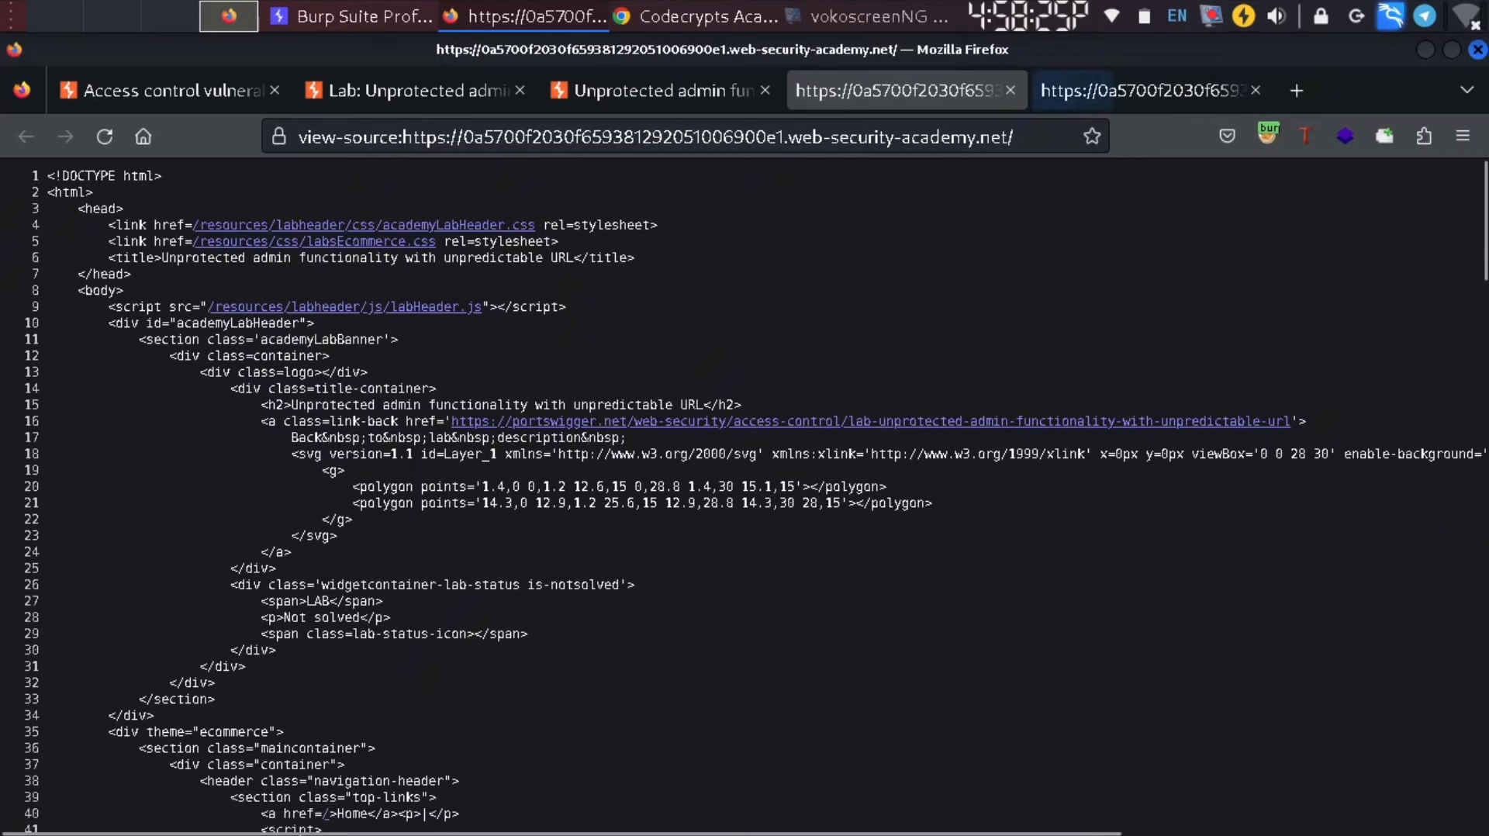
# Search the page source for "admin" and go through the matches to the isAdmin variable in the inline script
pyautogui.scroll(-3, 1433, 273)
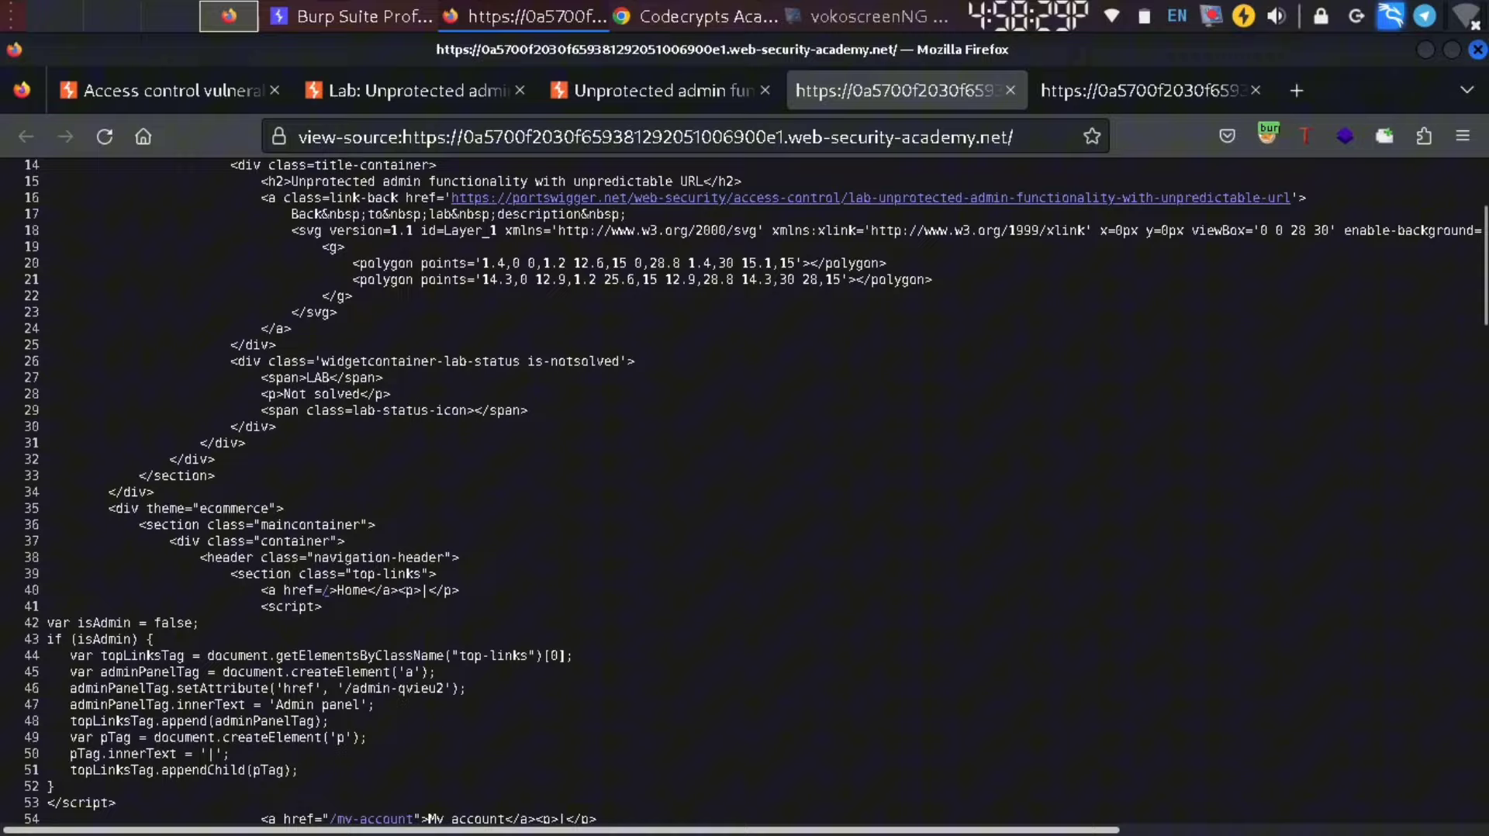
pyautogui.moveTo(1016, 829); pyautogui.dragTo(744, 810)
pyautogui.hotkey('ctrl', 'f')
pyautogui.scroll(3, 915, 631)
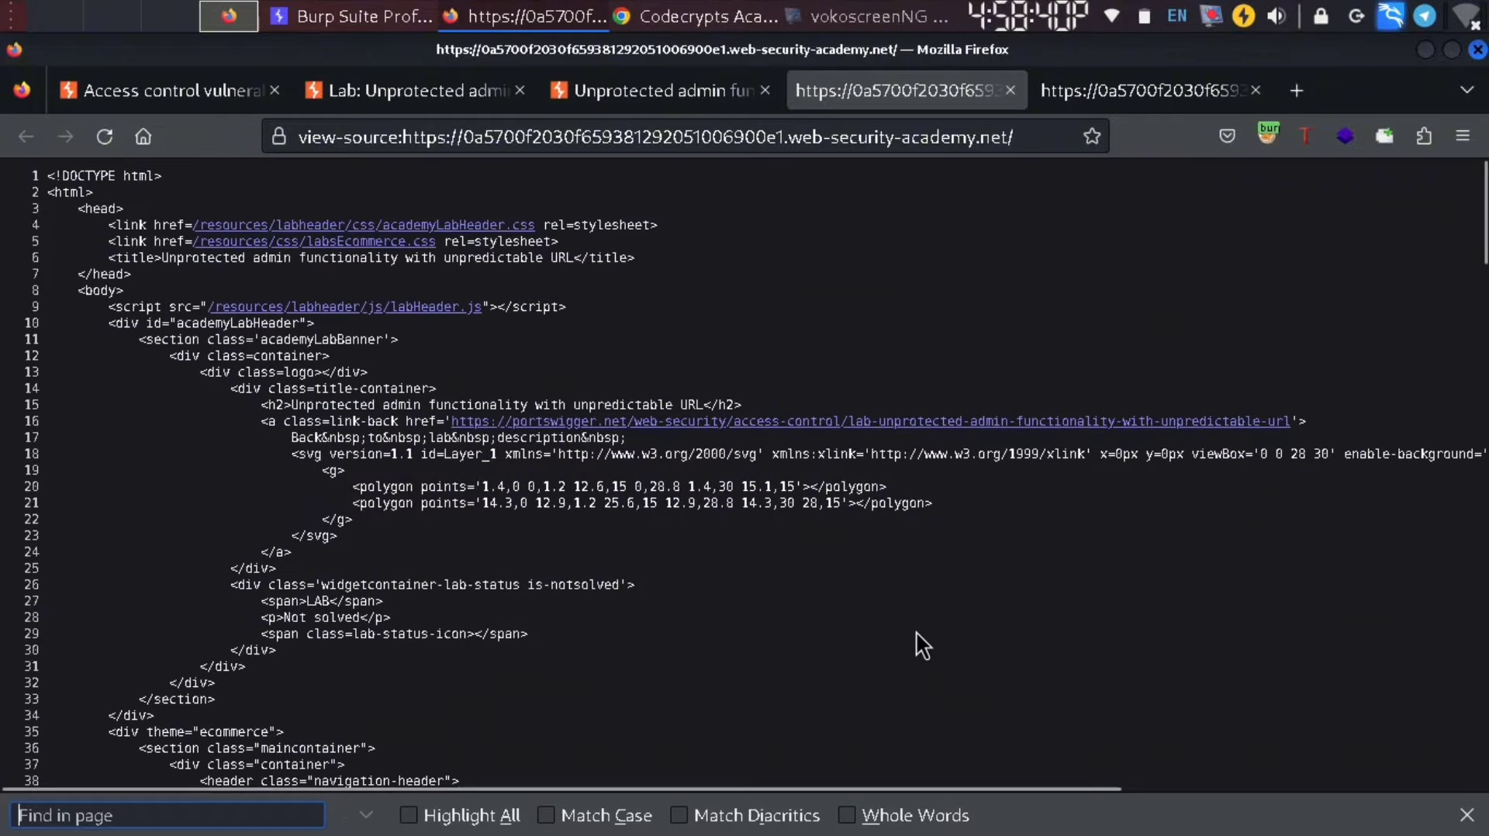
pyautogui.write('admin')
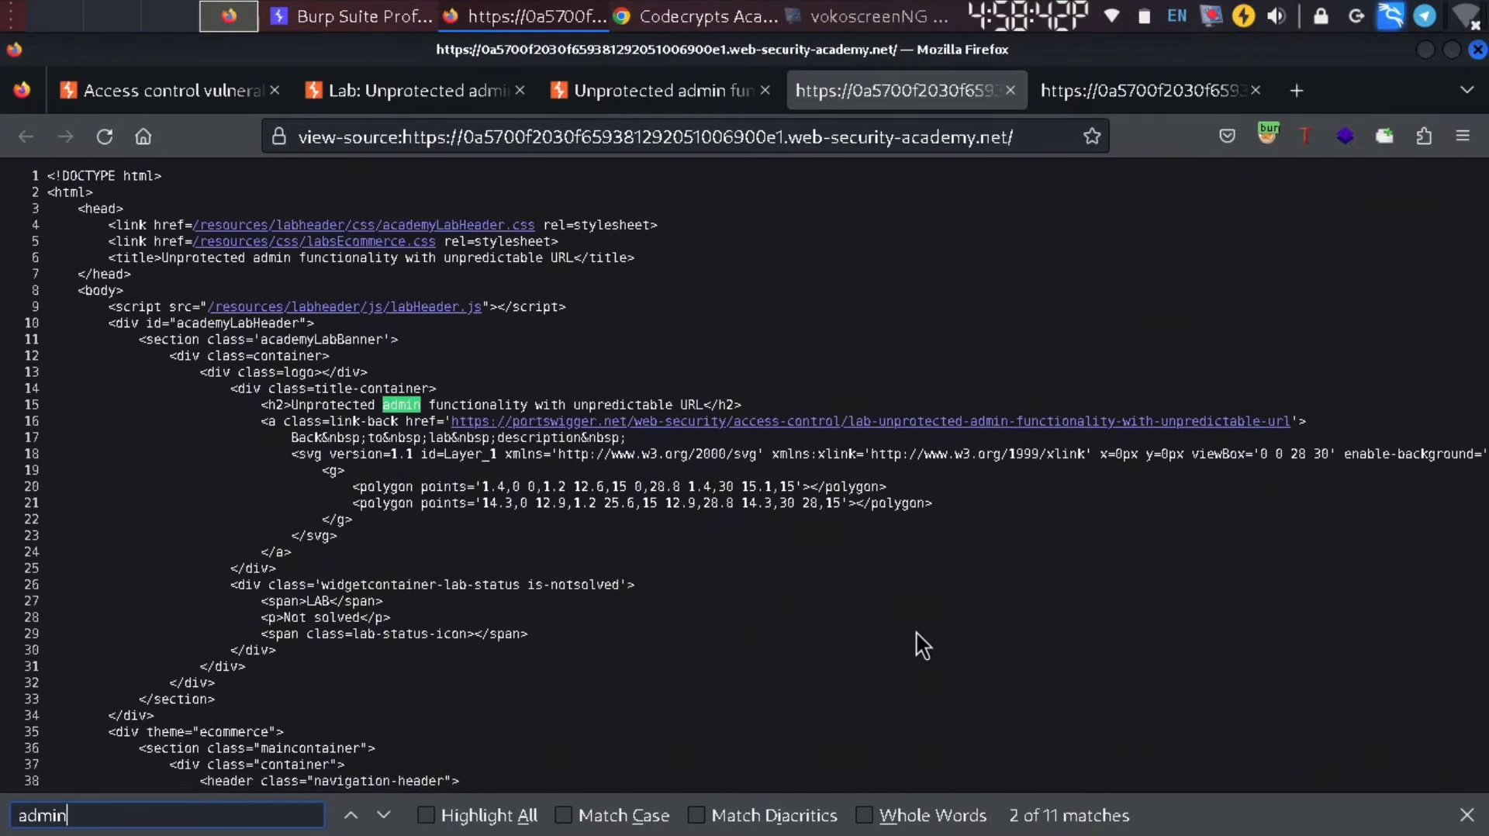
pyautogui.press('Return')
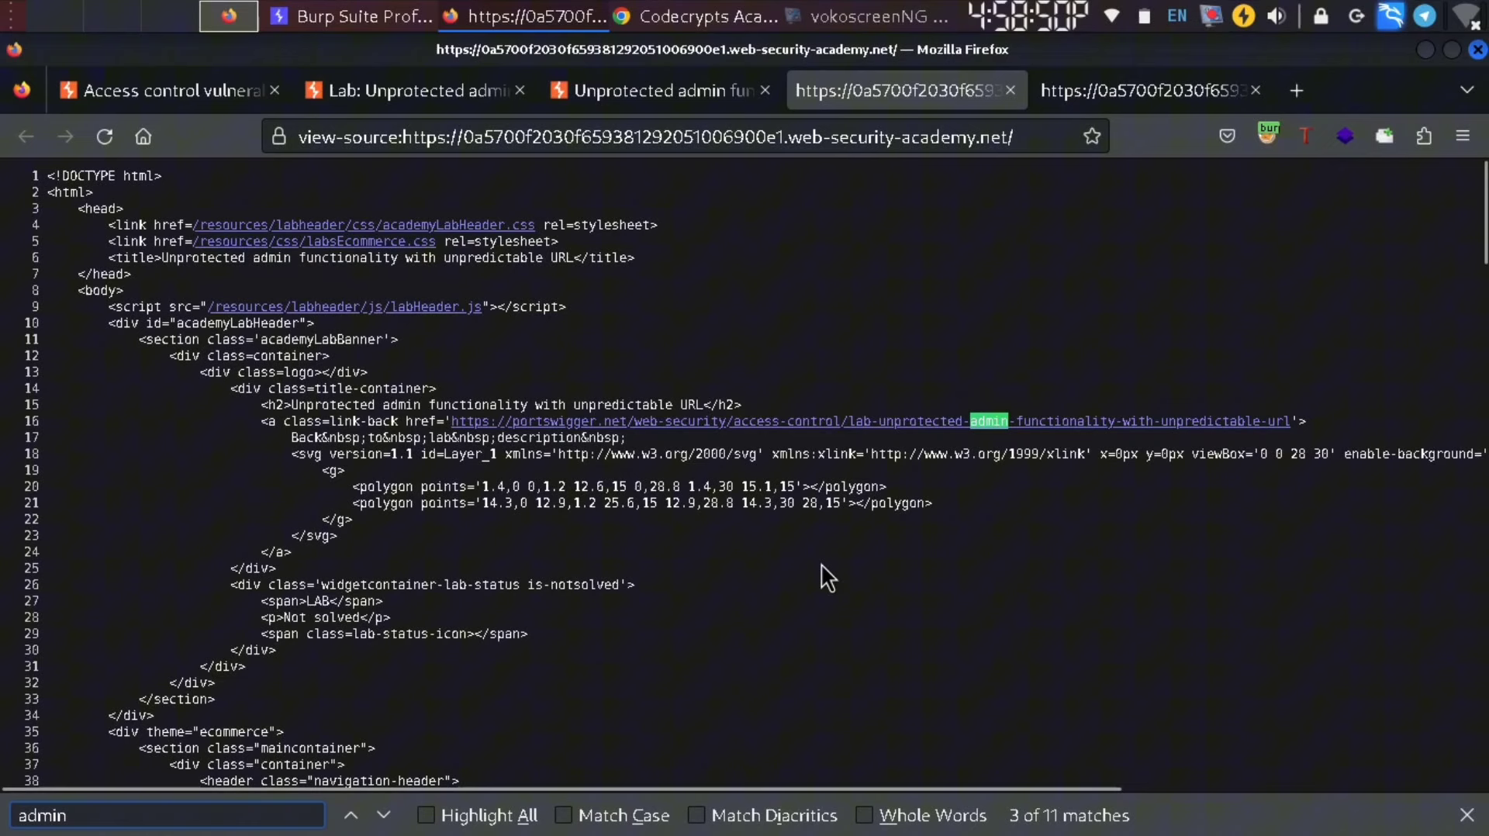
pyautogui.press('Return')
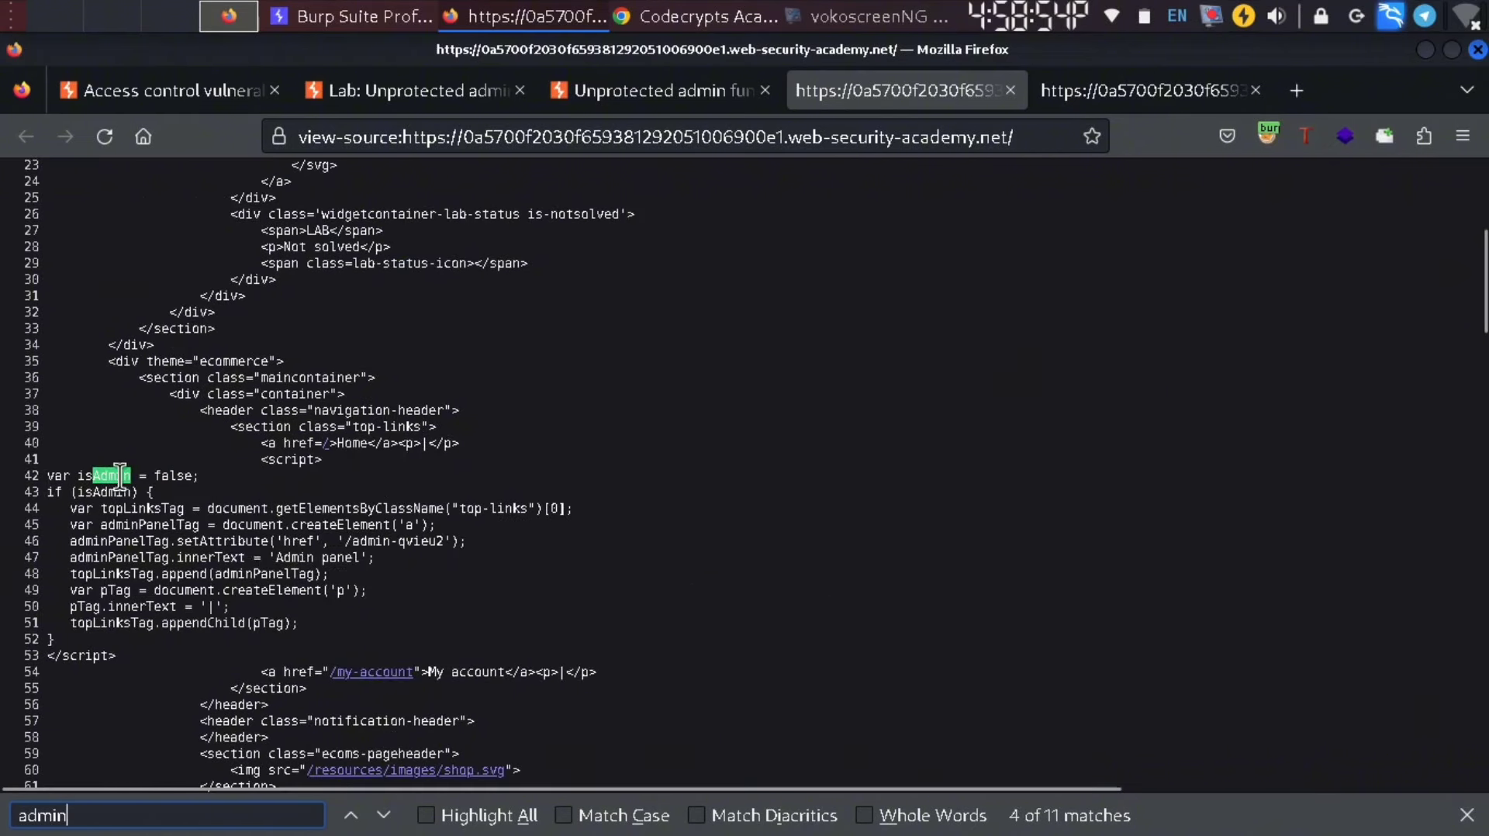
# Examine the inline script's isAdmin condition and the code that builds the admin panel link
pyautogui.press('Tab')
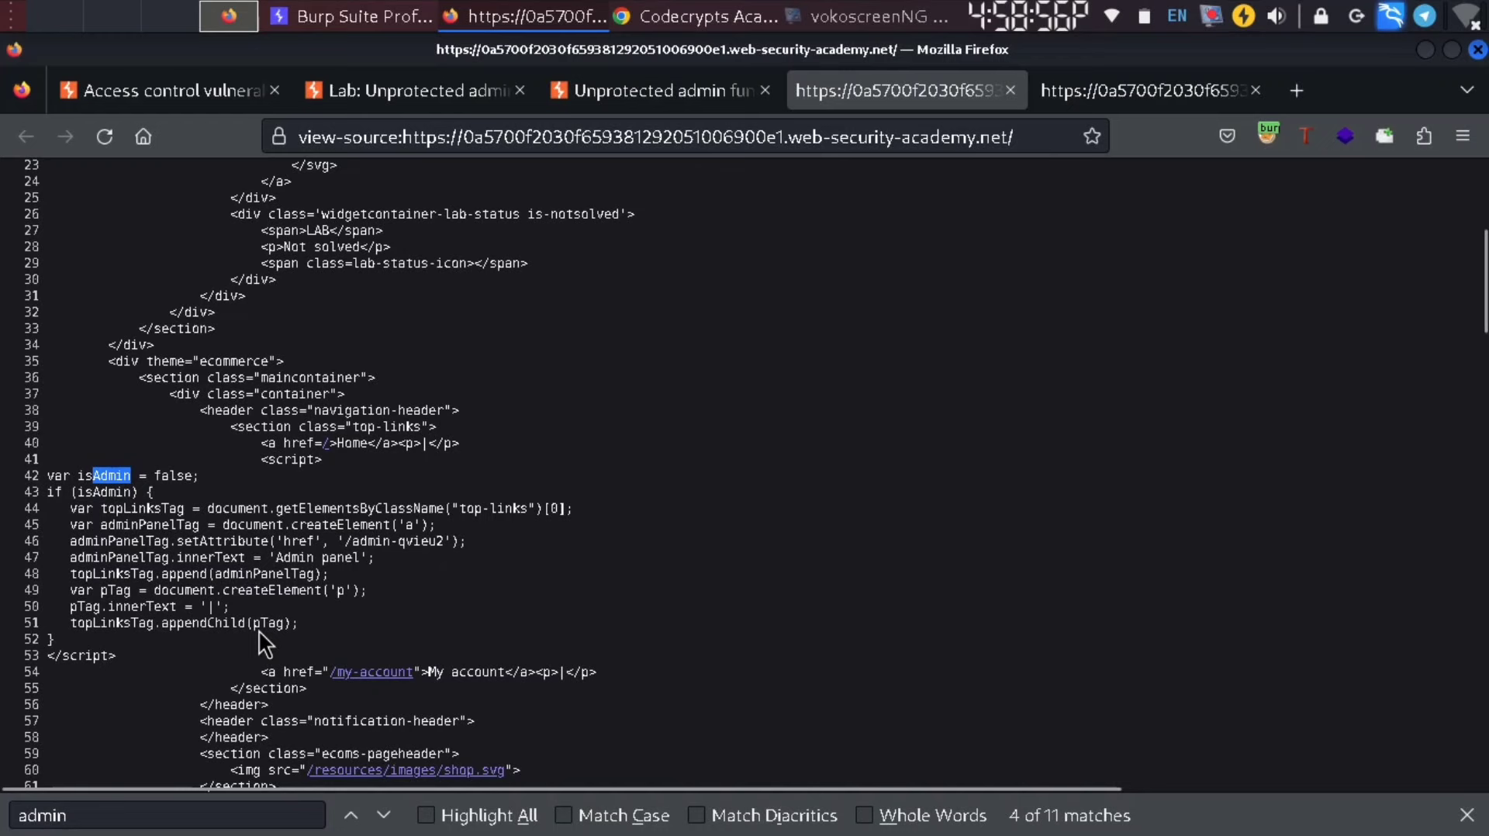
pyautogui.moveTo(305, 625); pyautogui.dragTo(183, 502)
pyautogui.click(97, 484)
pyautogui.click(224, 486)
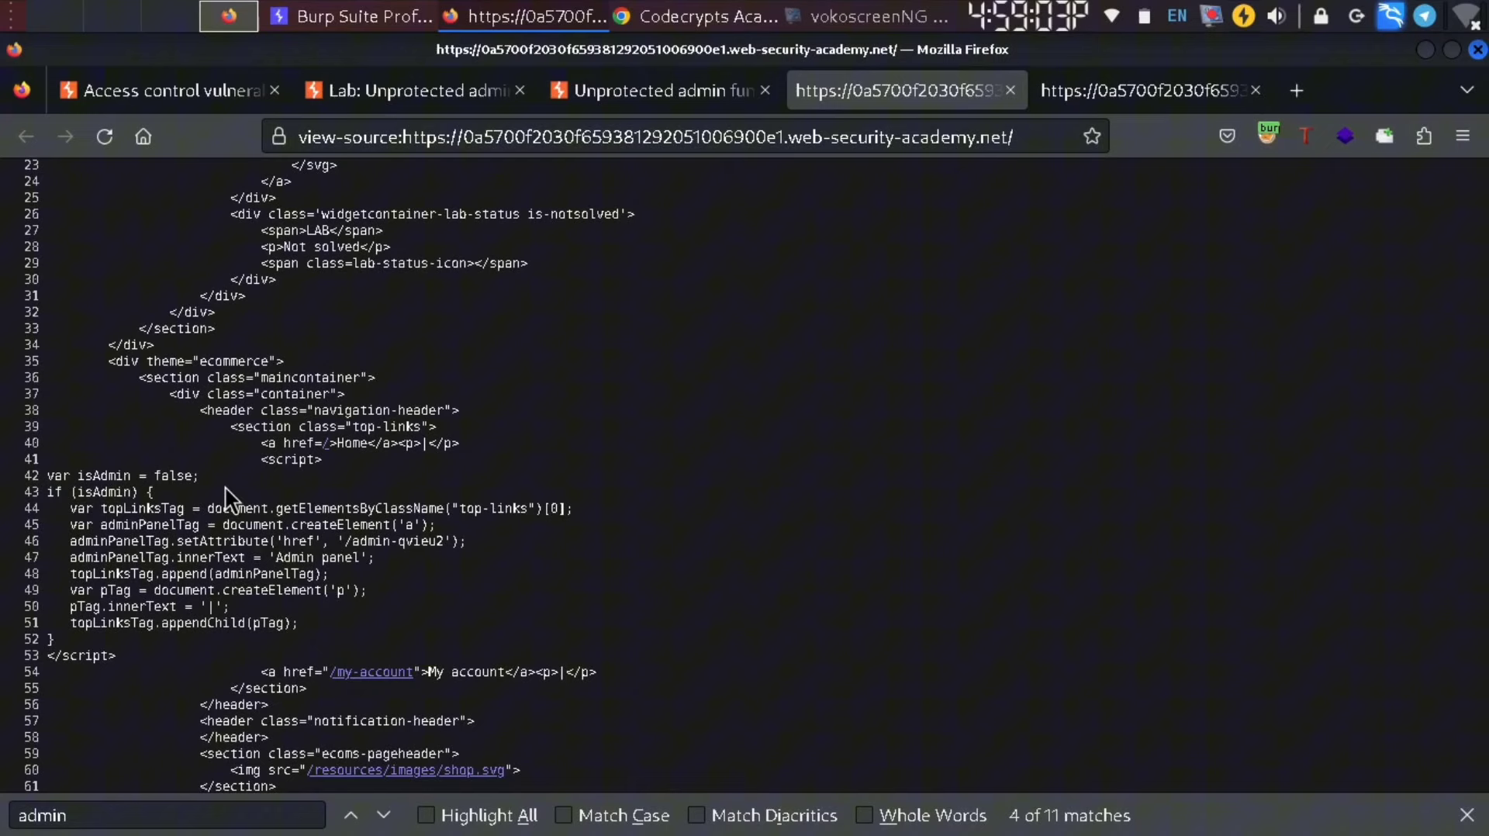
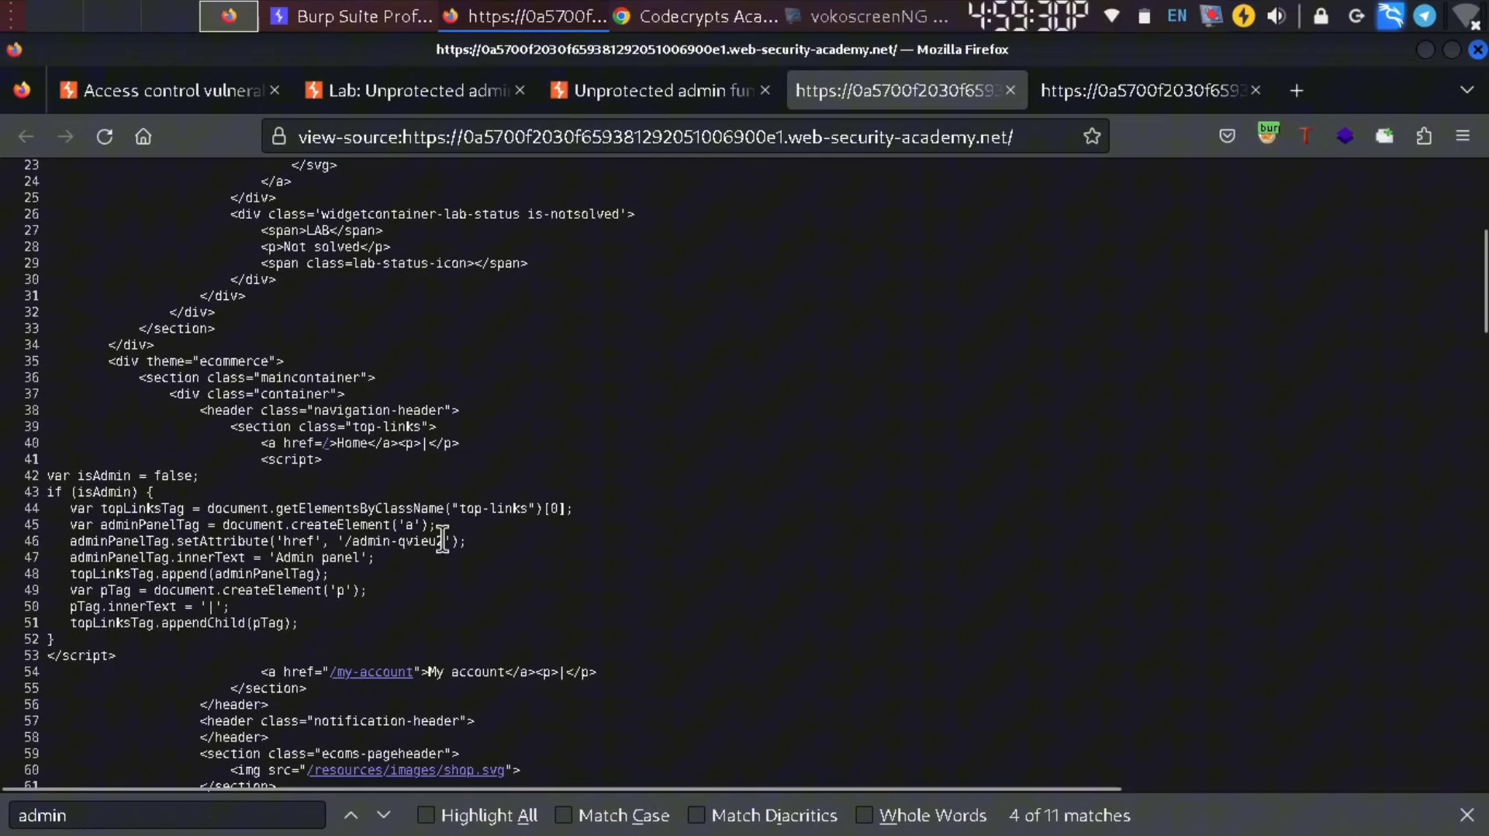
pyautogui.moveTo(445, 541); pyautogui.dragTo(347, 541)
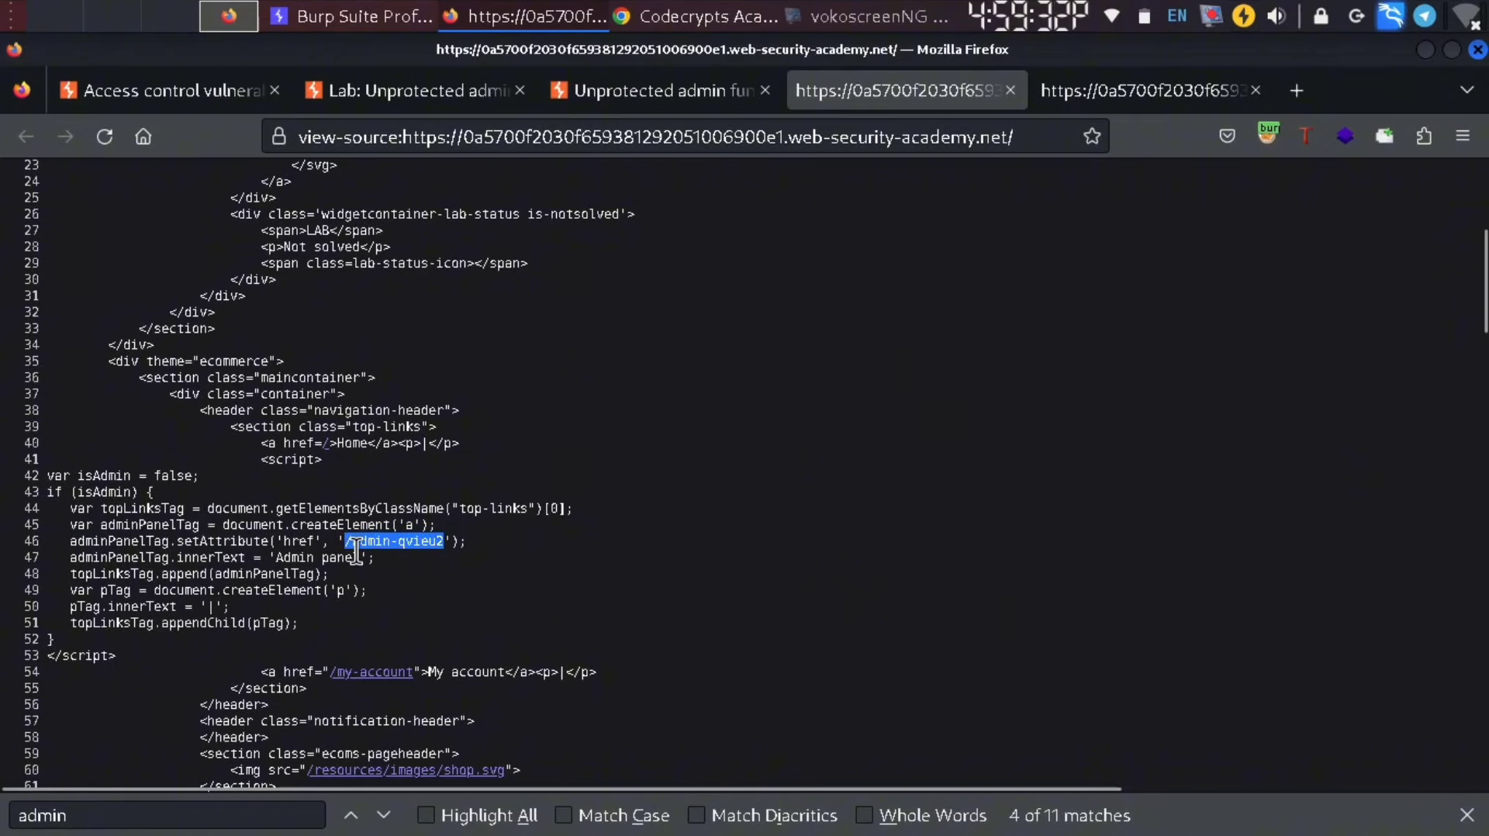
pyautogui.rightClick(356, 551)
pyautogui.click(411, 266)
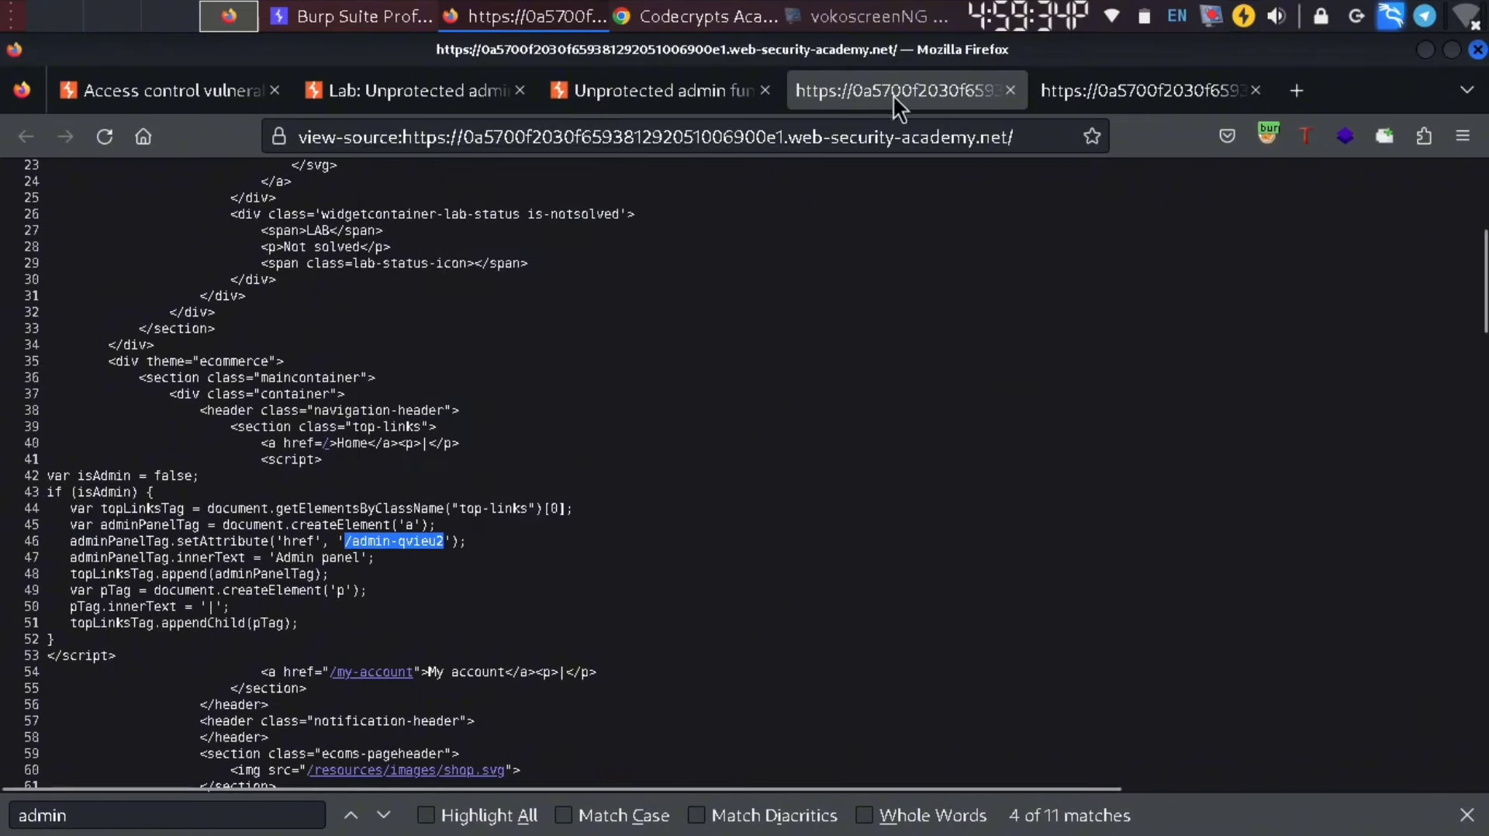
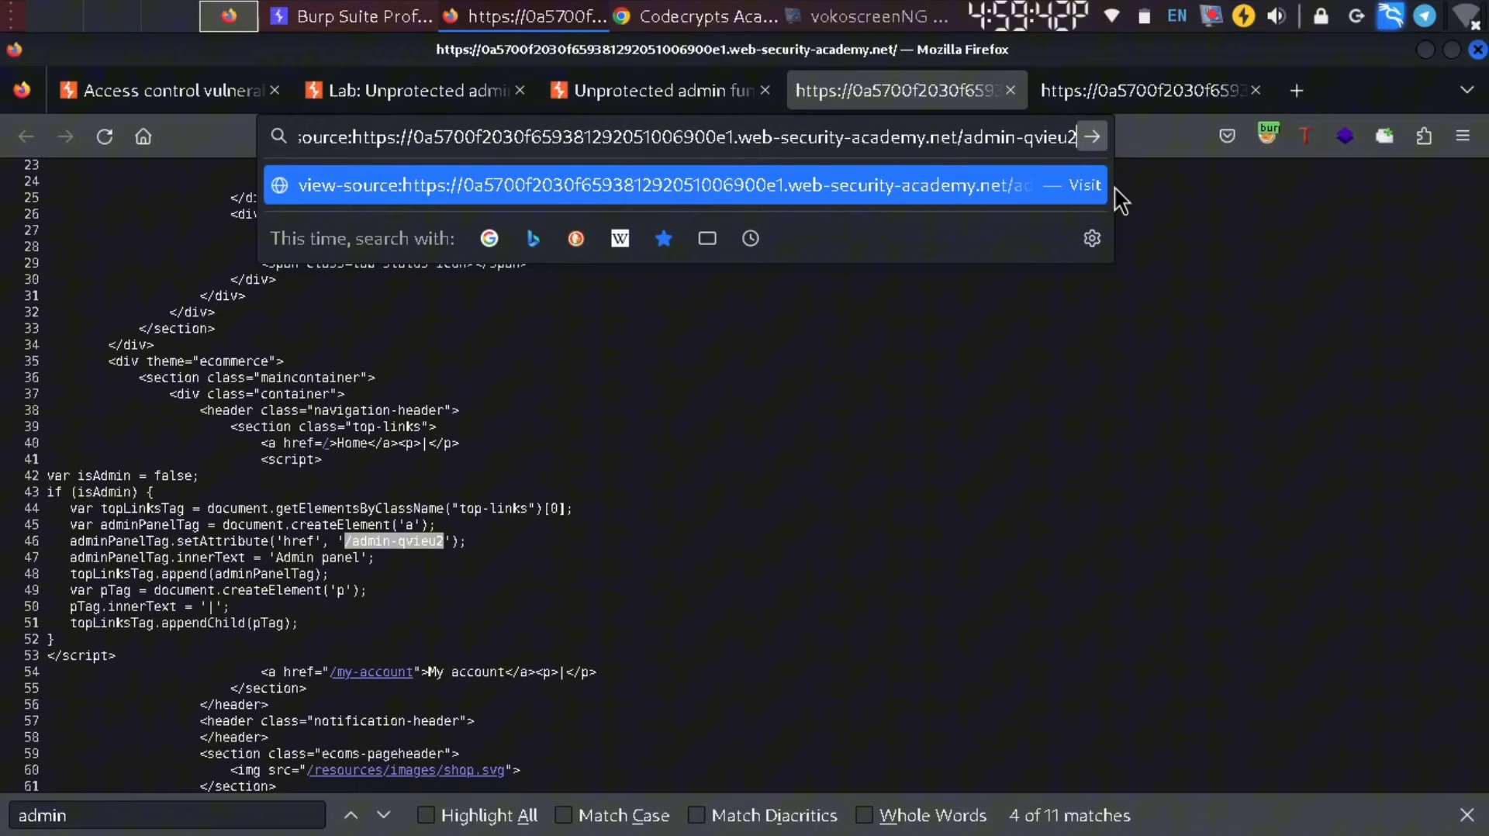
# Load the view-source address of the lab site with the path /admin-qvieu2 appended
pyautogui.press('Return')
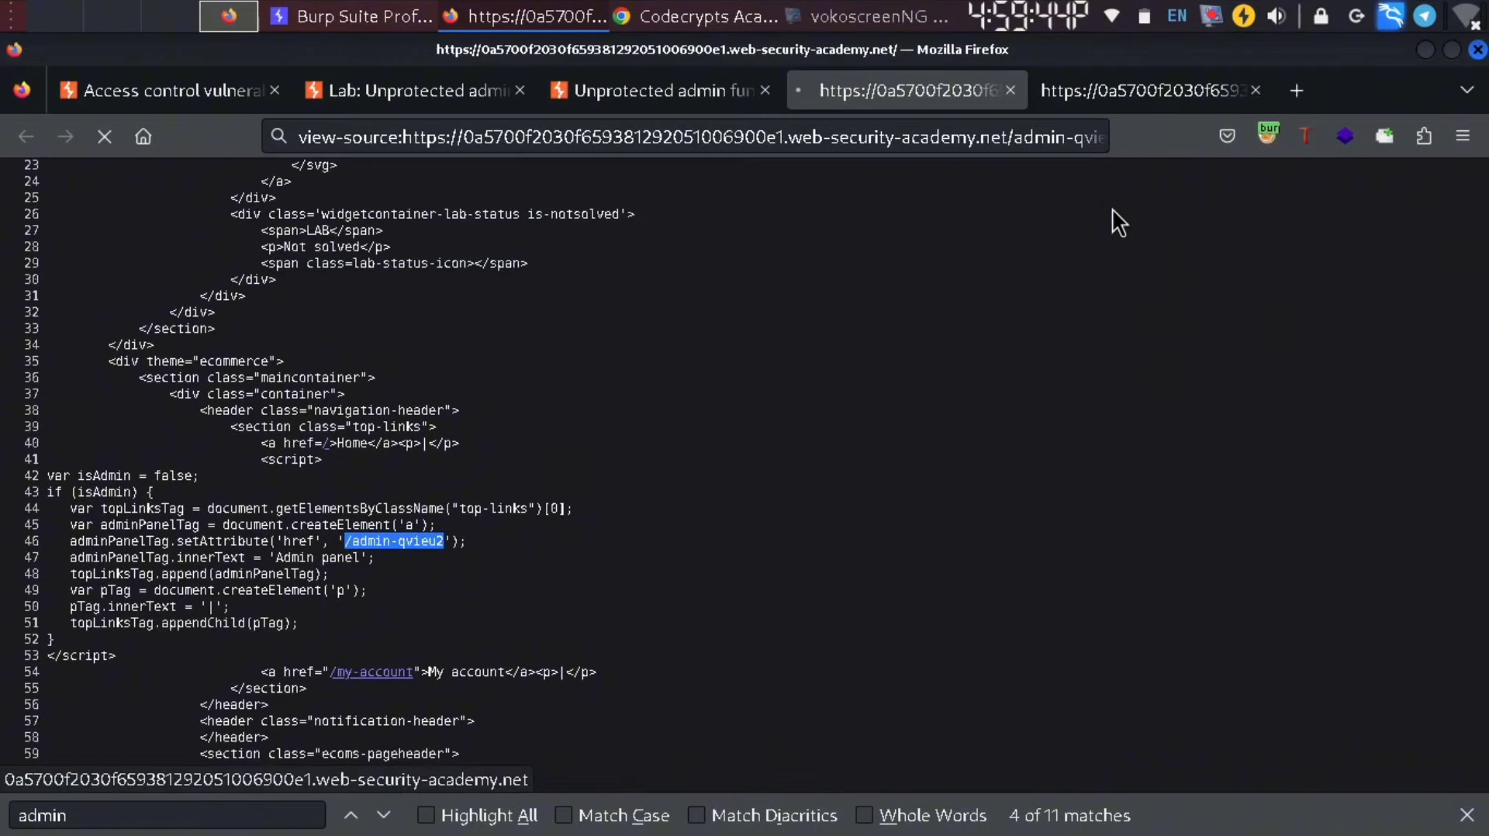
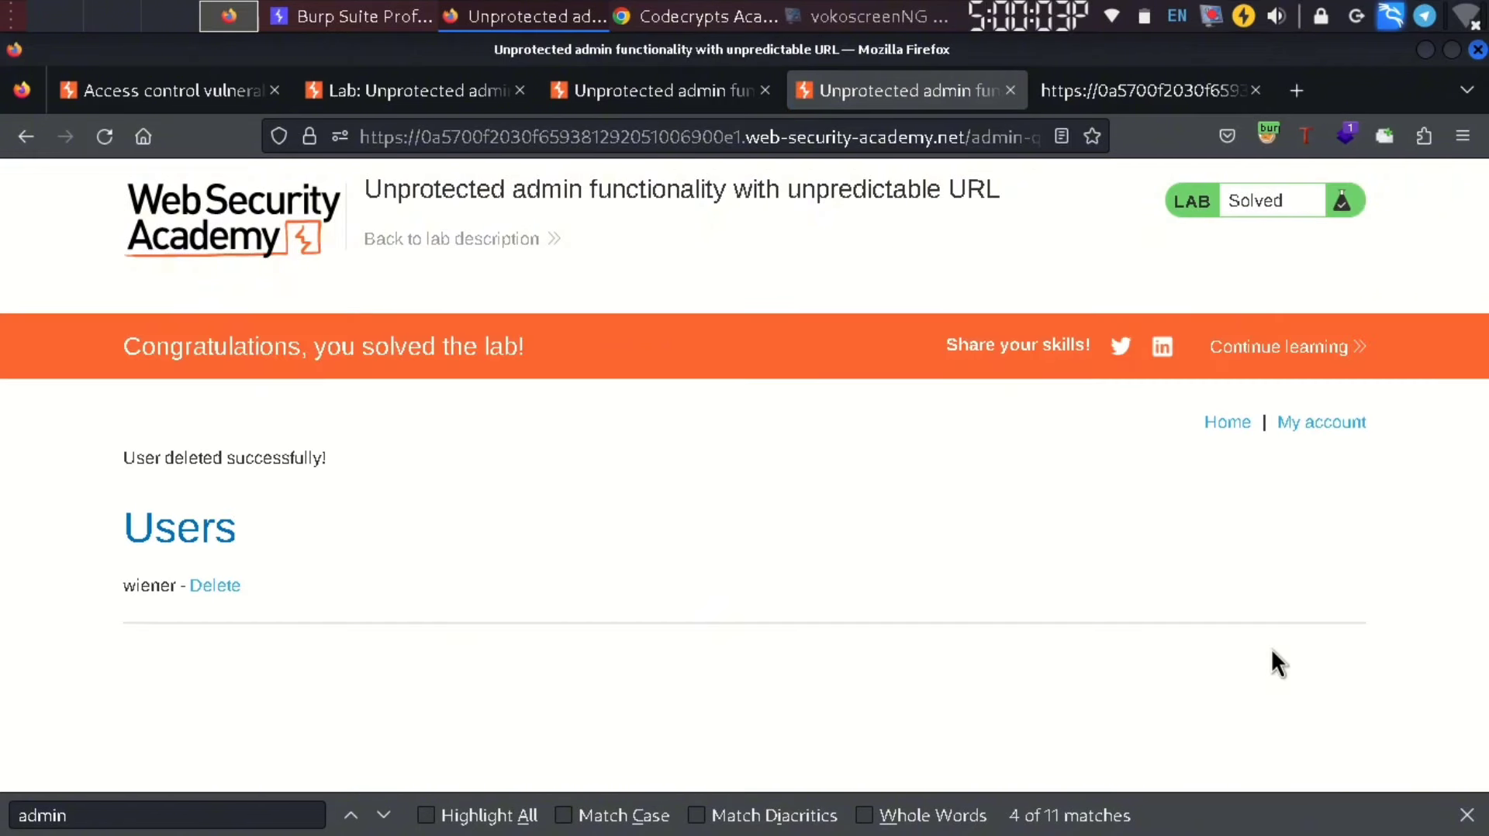
# Close the raw address tab and capture the solved admin page's network requests by reloading it with the developer tools' network monitor open
pyautogui.middleClick(1118, 87)
pyautogui.rightClick(917, 620)
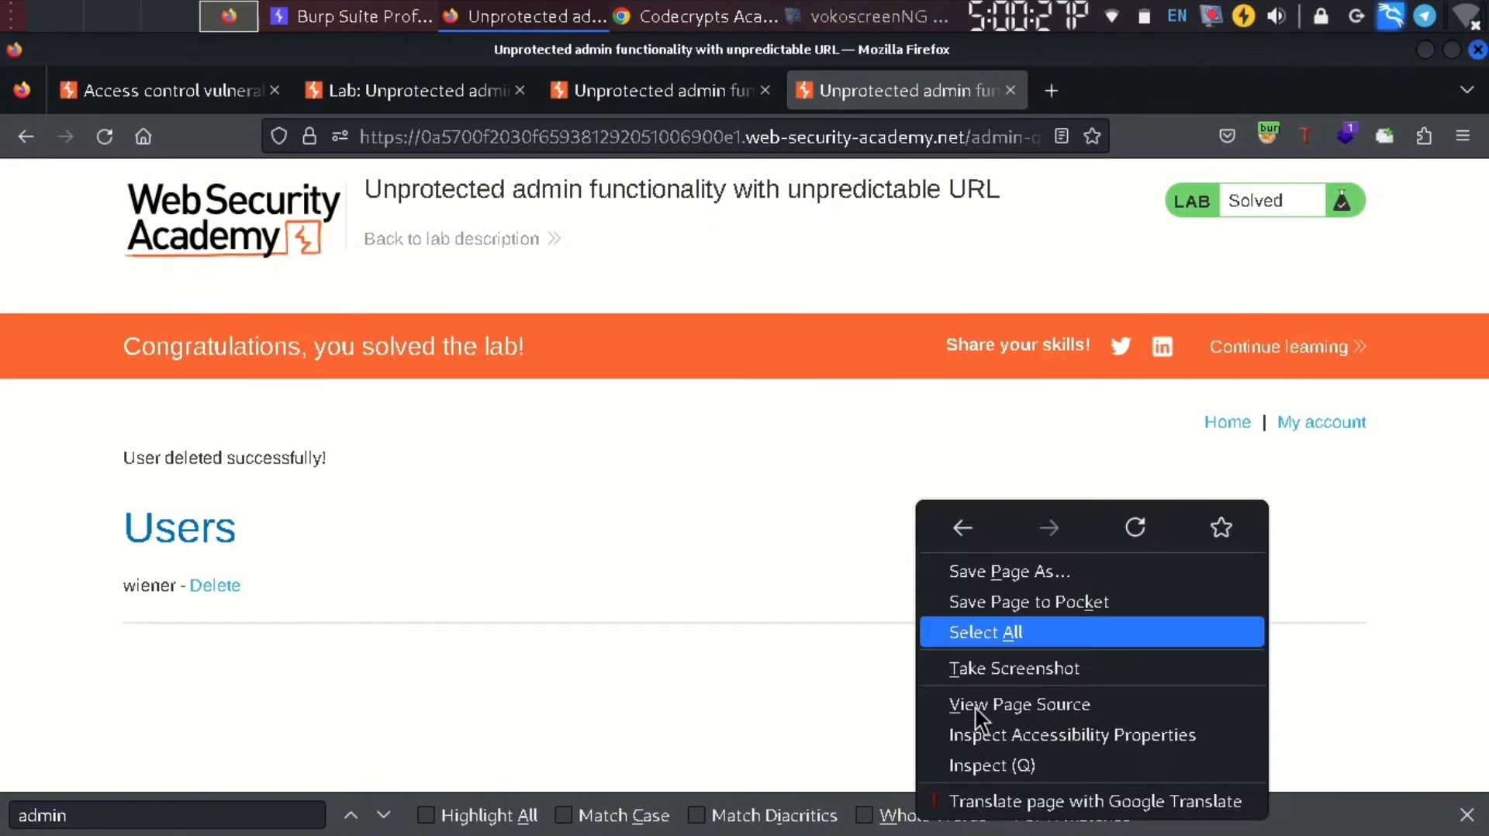
pyautogui.click(985, 768)
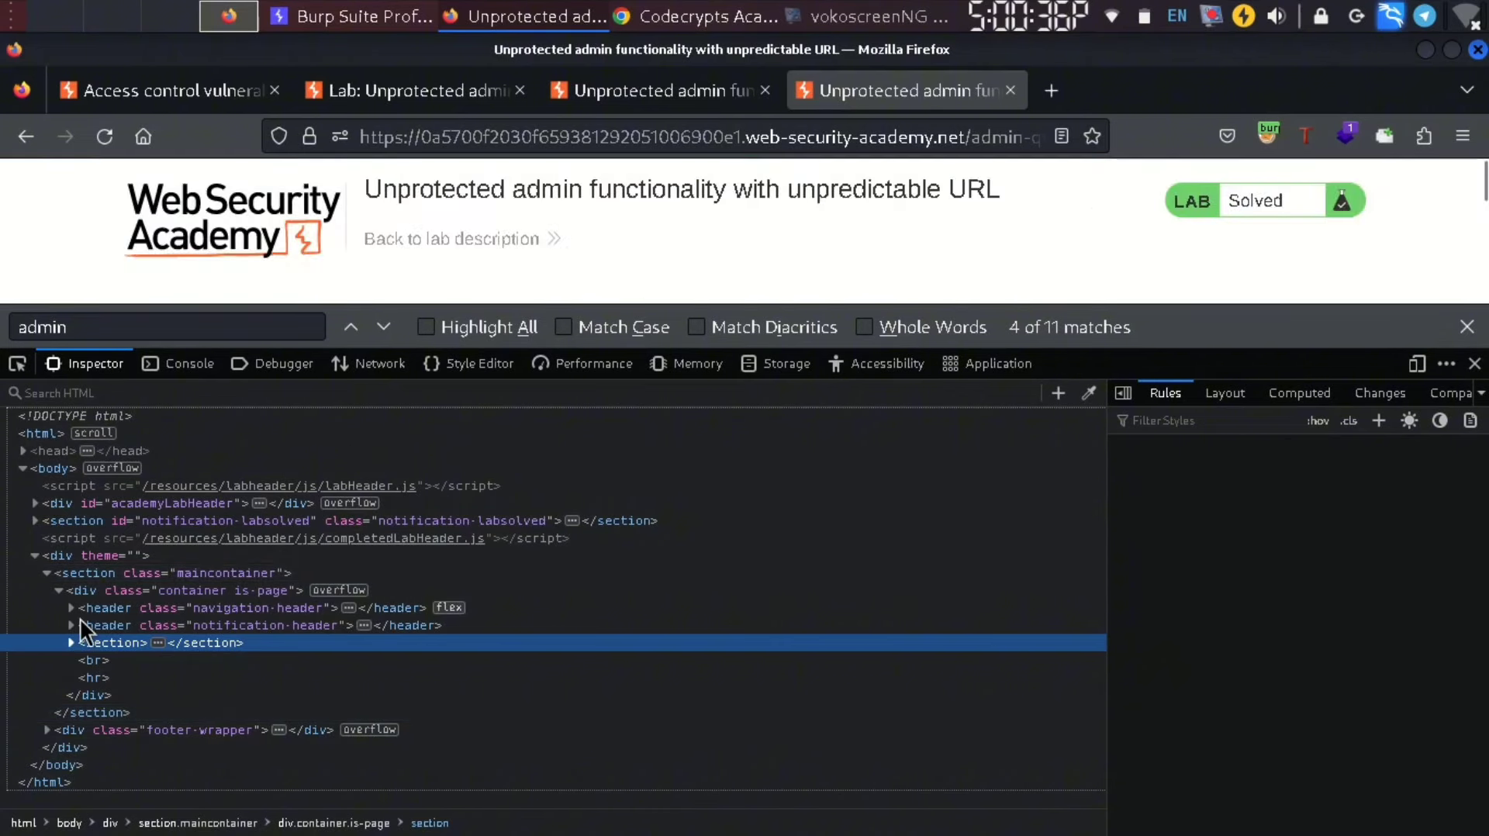
pyautogui.click(372, 364)
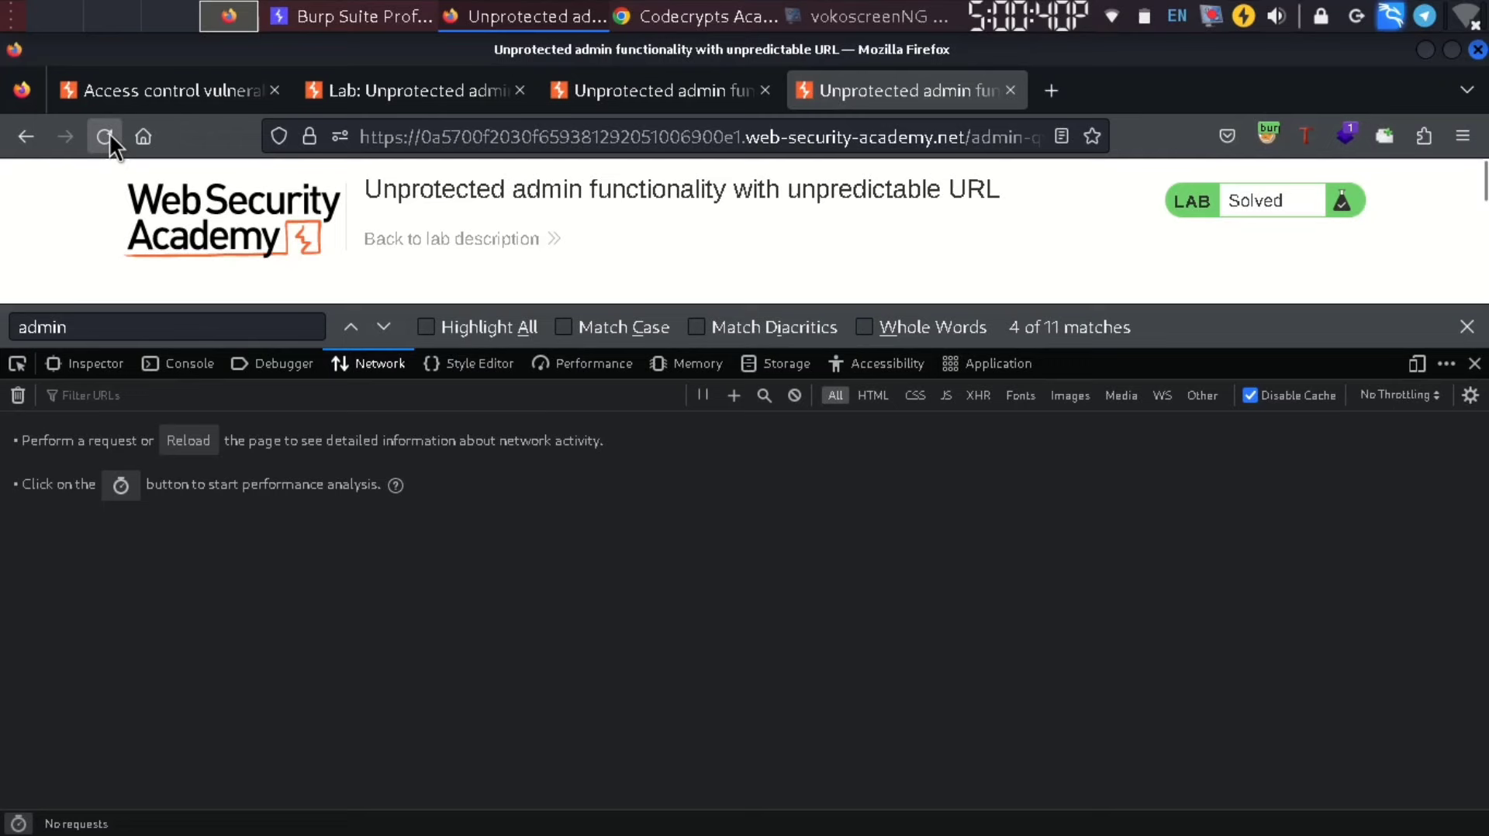
pyautogui.click(107, 134)
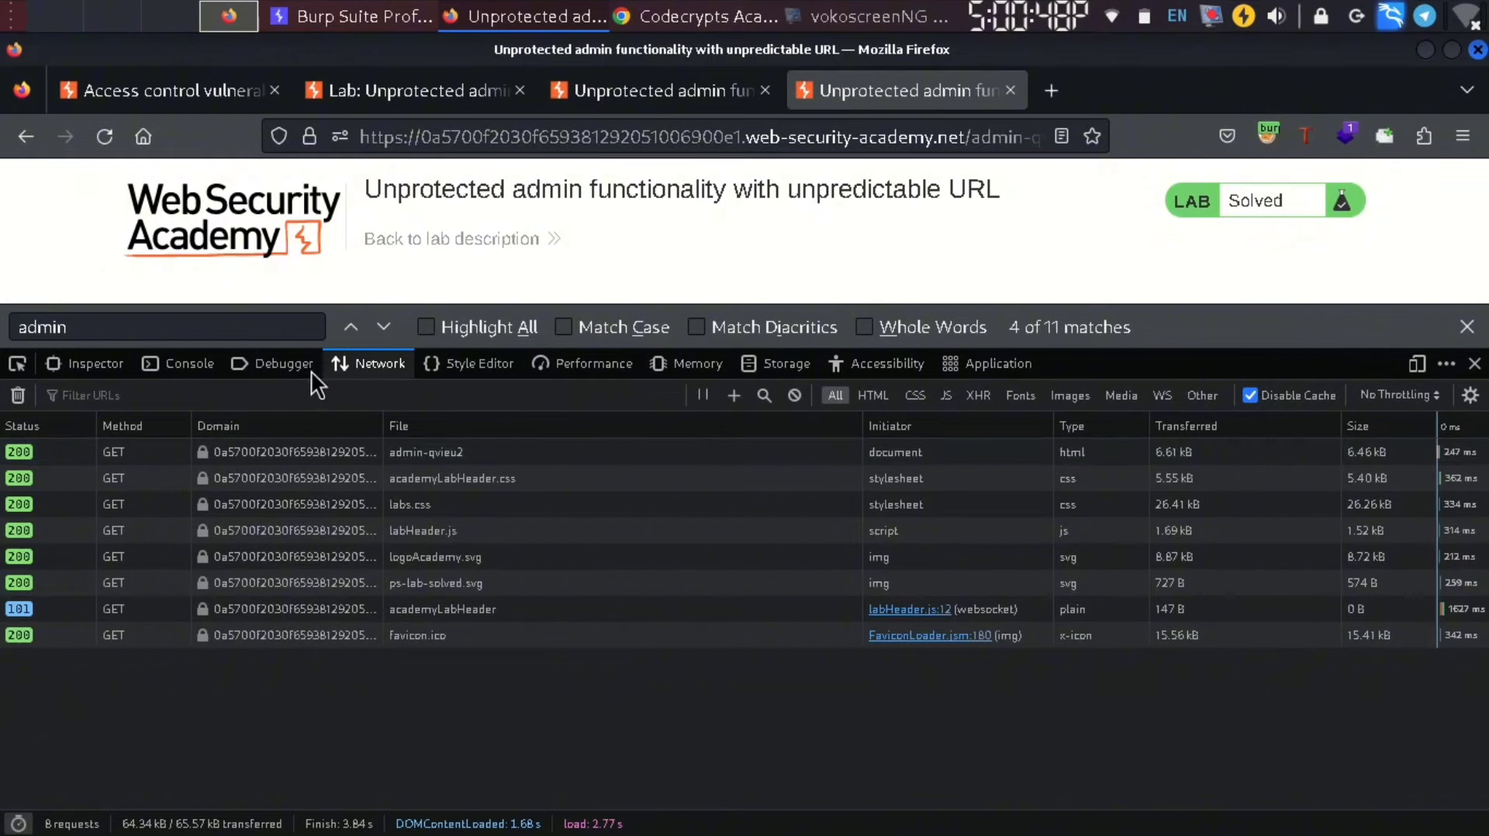
# Open the admin-qvieu2 source file in the developer tools' debugger
pyautogui.click(687, 376)
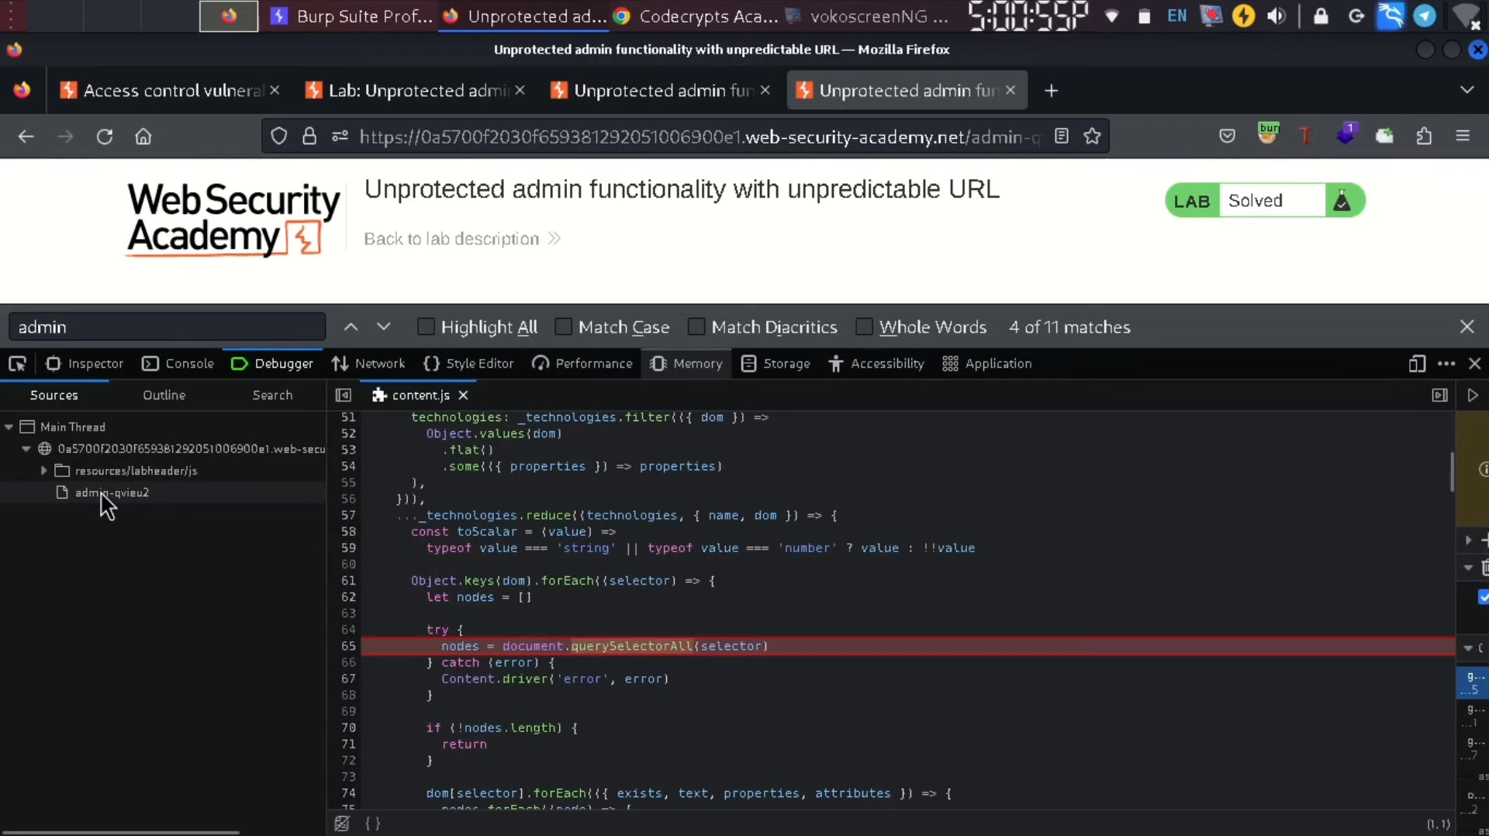
pyautogui.click(102, 493)
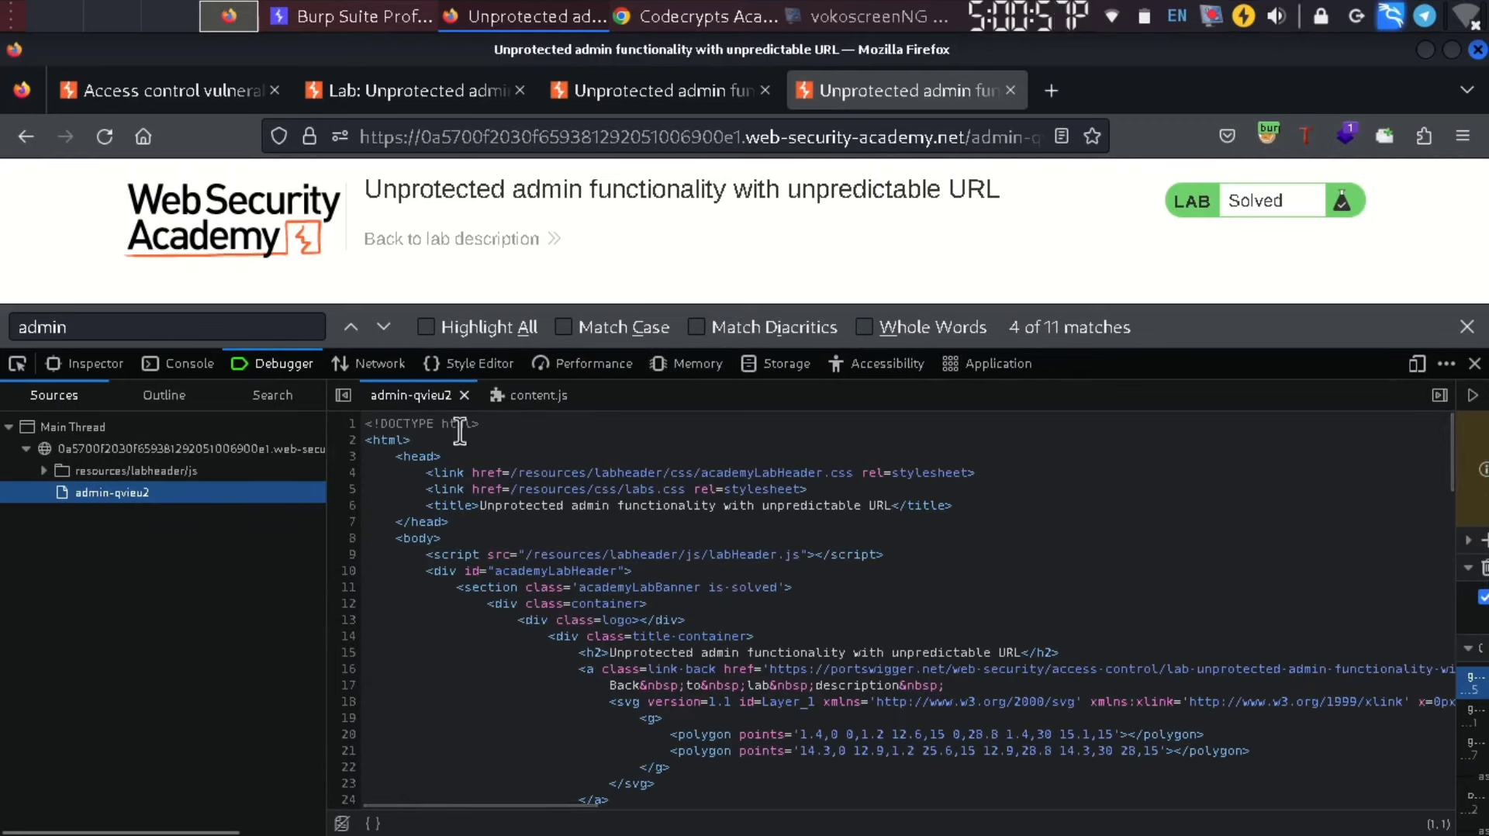